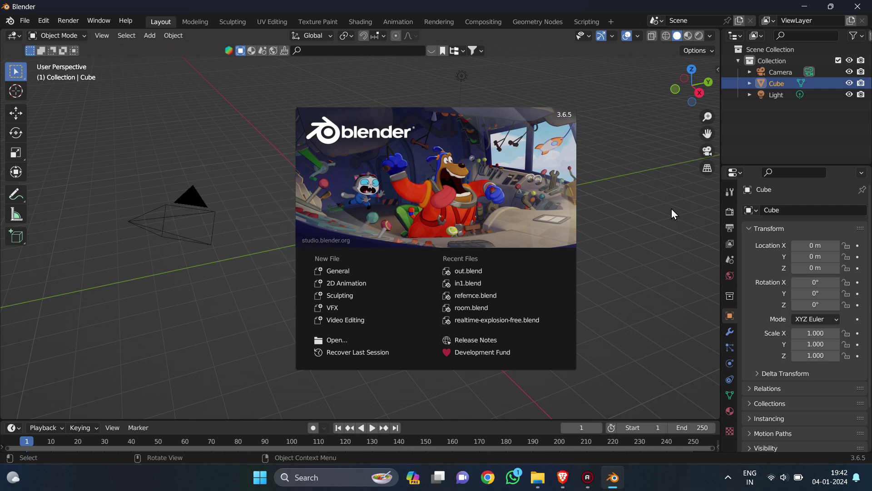
Step: Switch to the Brave browser, search for "blender download" and open the blender.org download page
{"action": "left_click", "coordinate": [563, 485]}
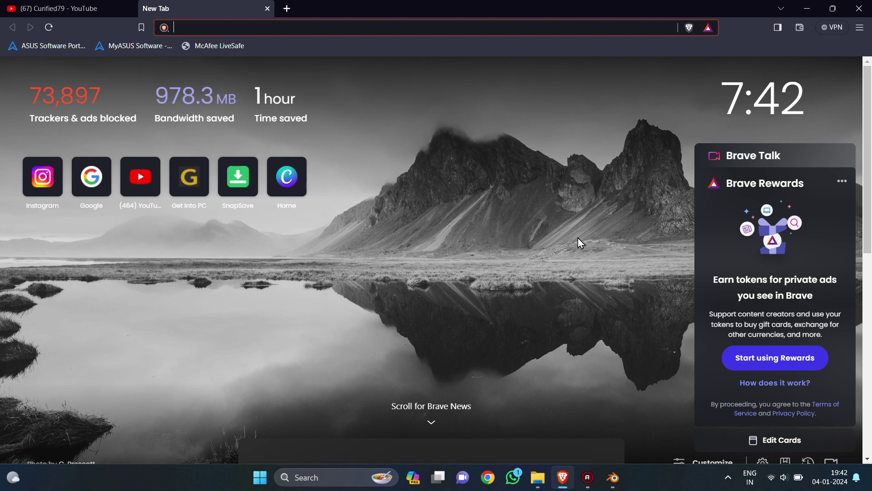
{"action": "type", "text": "blend"}
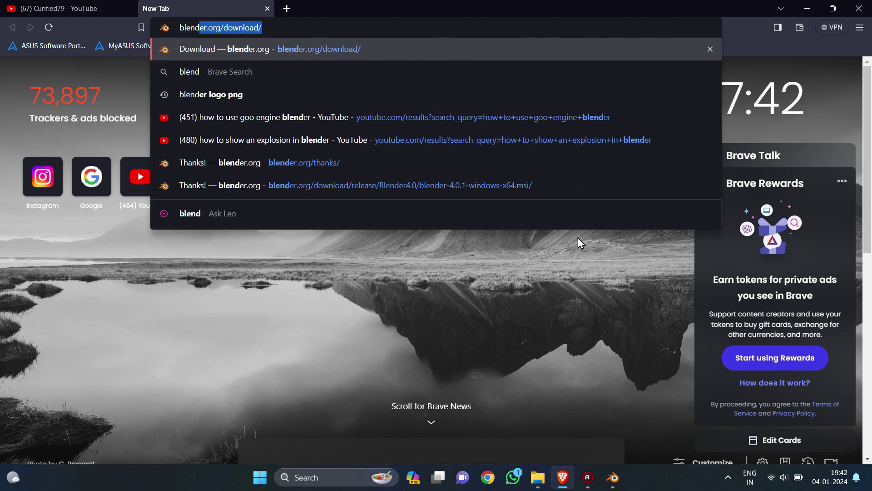
{"action": "type", "text": "er download"}
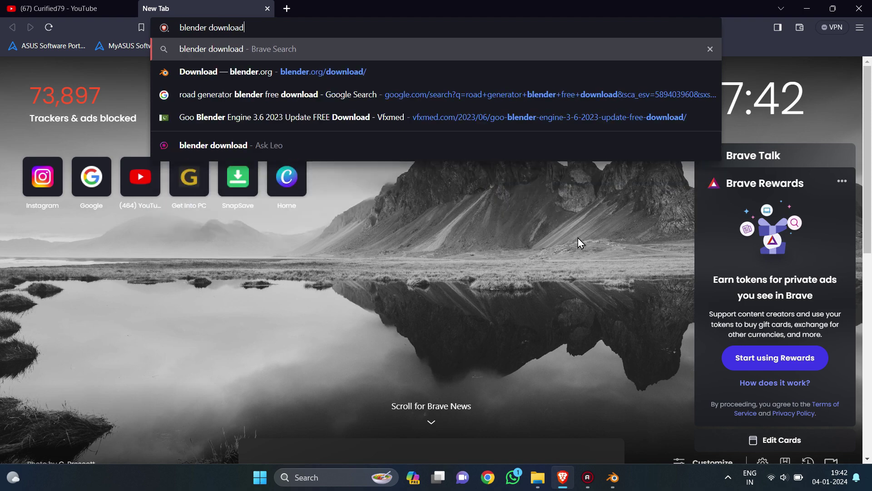
{"action": "key", "text": "Return"}
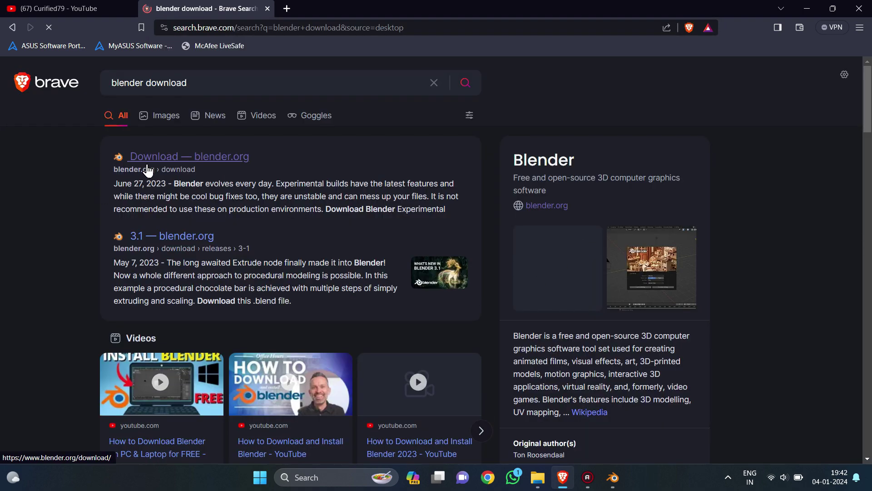
{"action": "left_click", "coordinate": [234, 158]}
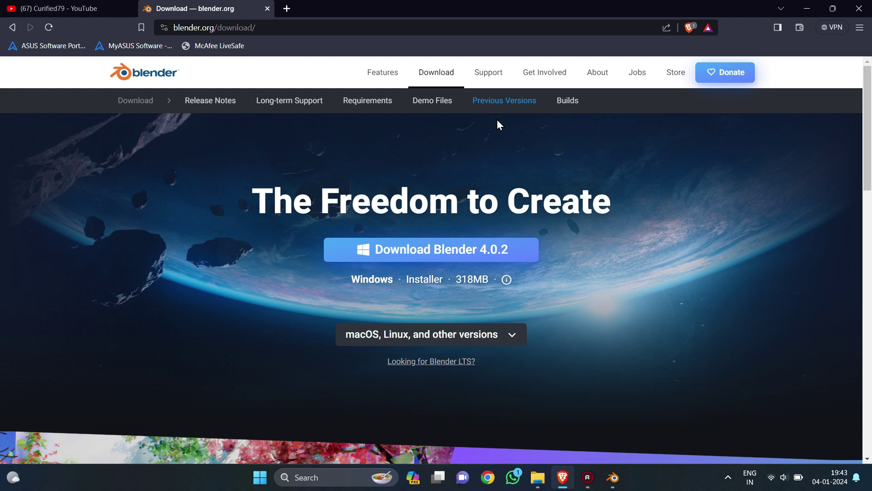
Step: Go to Blender's previous versions page and open the directory of every Blender release
{"action": "left_click", "coordinate": [507, 109]}
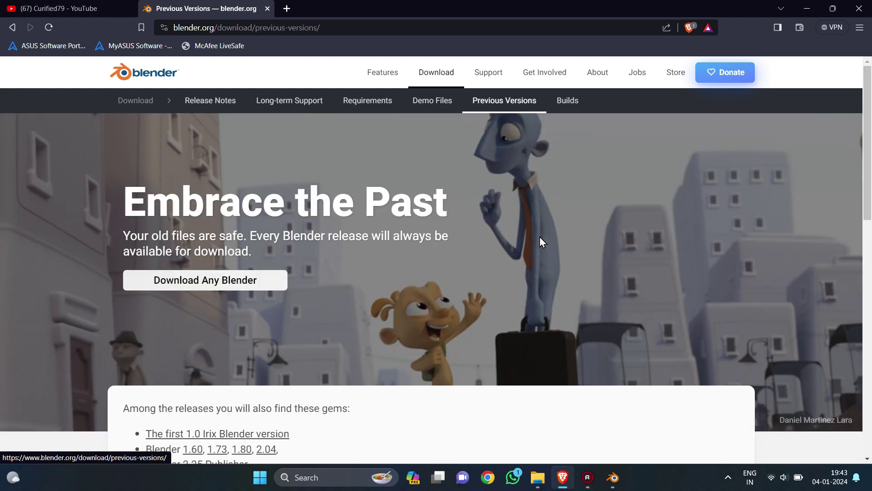
{"action": "scroll", "coordinate": [318, 259], "scroll_direction": "down", "scroll_amount": 3}
{"action": "scroll", "coordinate": [291, 254], "scroll_direction": "up", "scroll_amount": 3}
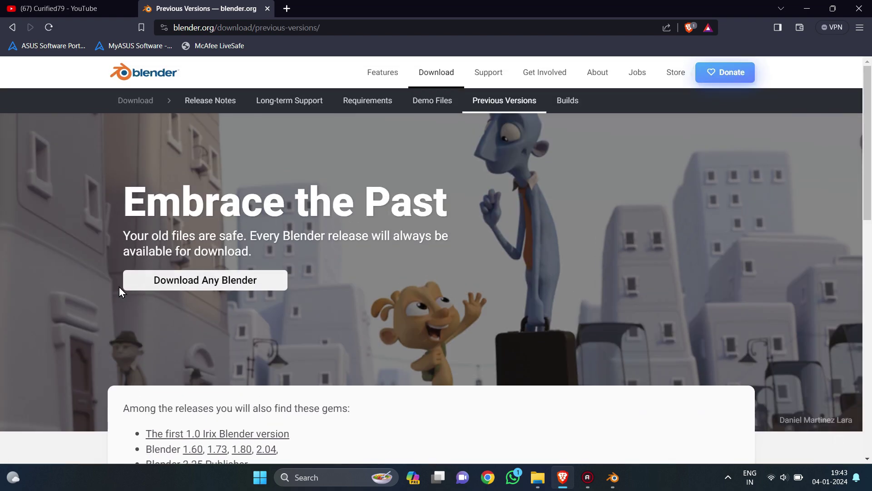
{"action": "left_click", "coordinate": [155, 285]}
Step: Look through the release directory for the Blender 3.6 entry and highlight its line
{"action": "scroll", "coordinate": [198, 232], "scroll_direction": "down", "scroll_amount": 8}
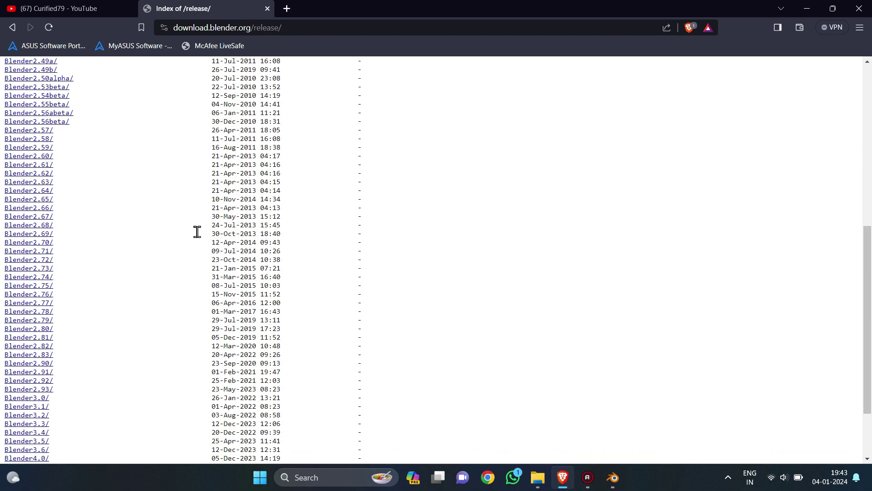
{"action": "scroll", "coordinate": [197, 231], "scroll_direction": "down", "scroll_amount": 3}
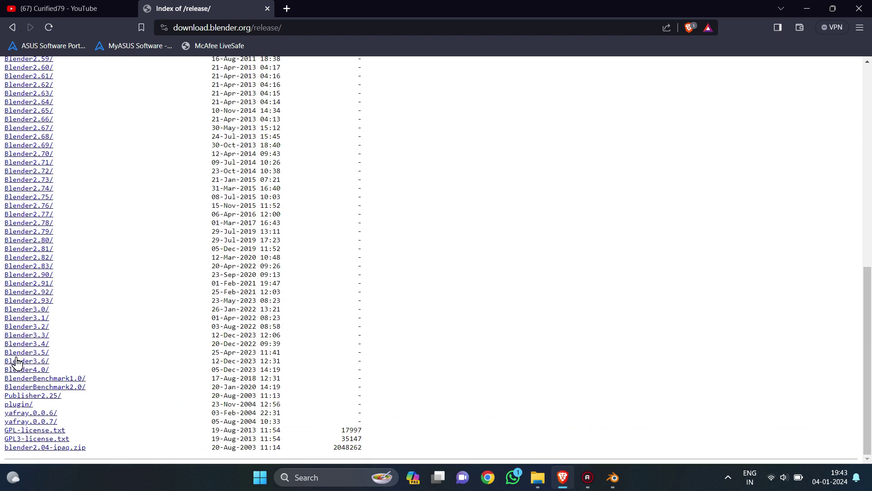
{"action": "left_click_drag", "start_coordinate": [3, 361], "coordinate": [326, 362]}
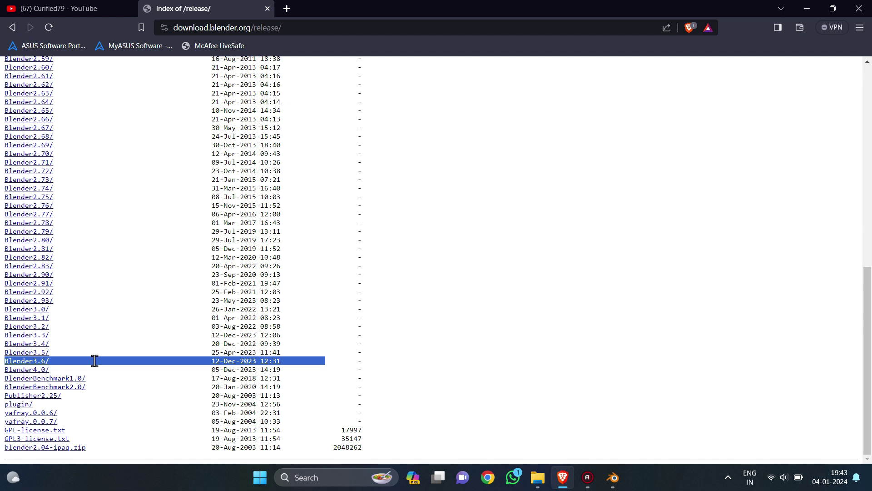
{"action": "left_click", "coordinate": [477, 348]}
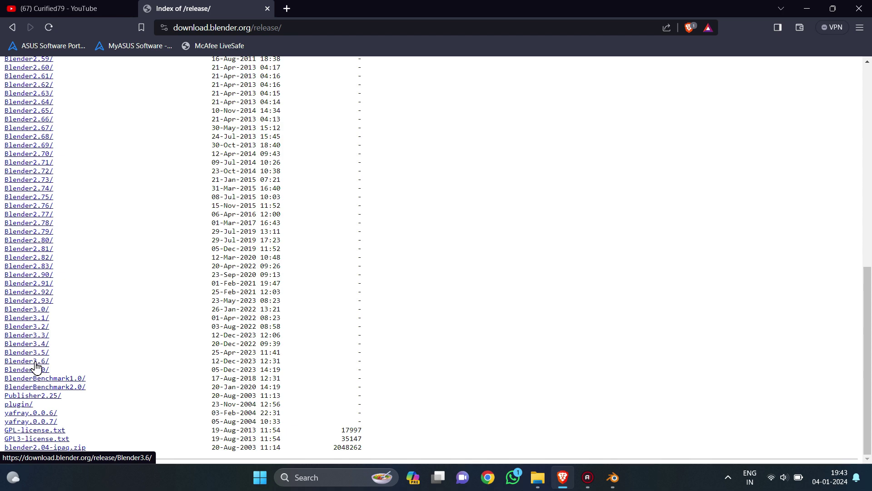
{"action": "scroll", "coordinate": [446, 304], "scroll_direction": "up", "scroll_amount": 8}
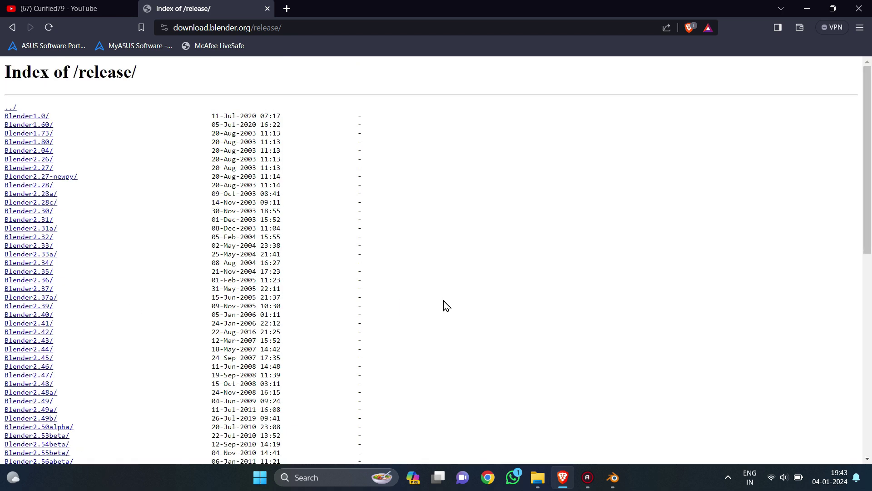
{"action": "scroll", "coordinate": [445, 304], "scroll_direction": "down", "scroll_amount": 9}
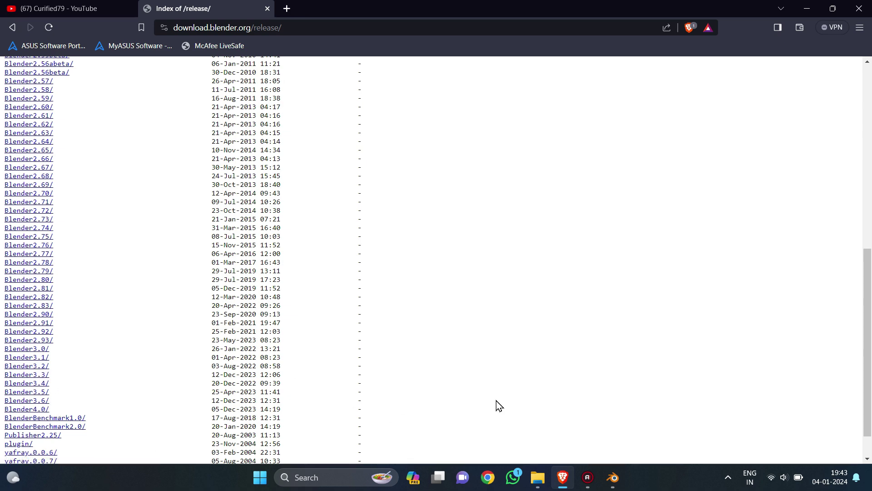
Step: Return to Blender and dismiss the splash screen
{"action": "left_click", "coordinate": [807, 8]}
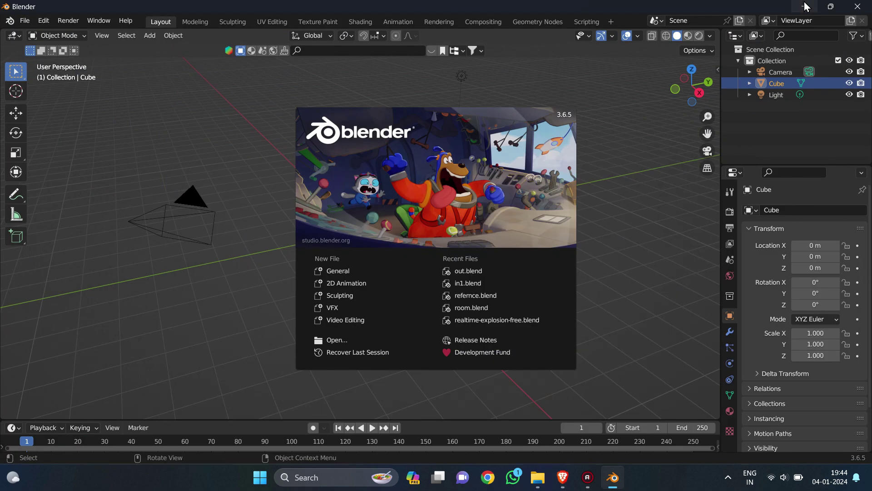
{"action": "left_click", "coordinate": [806, 6]}
{"action": "left_click", "coordinate": [660, 214]}
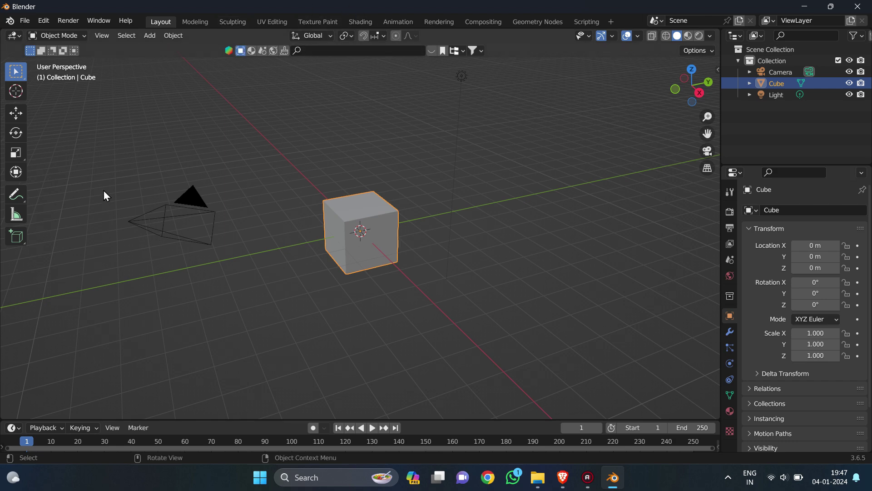
{"action": "left_click", "coordinate": [10, 39]}
{"action": "left_click", "coordinate": [13, 39]}
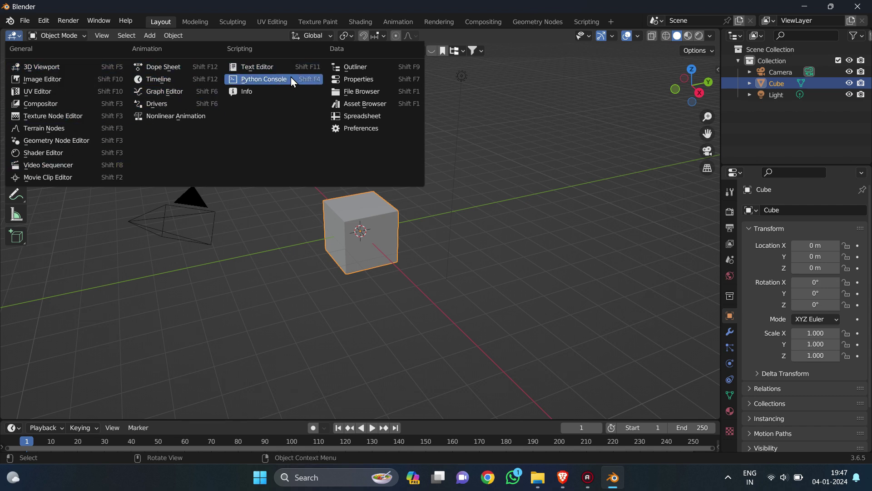
{"action": "left_click", "coordinate": [602, 94]}
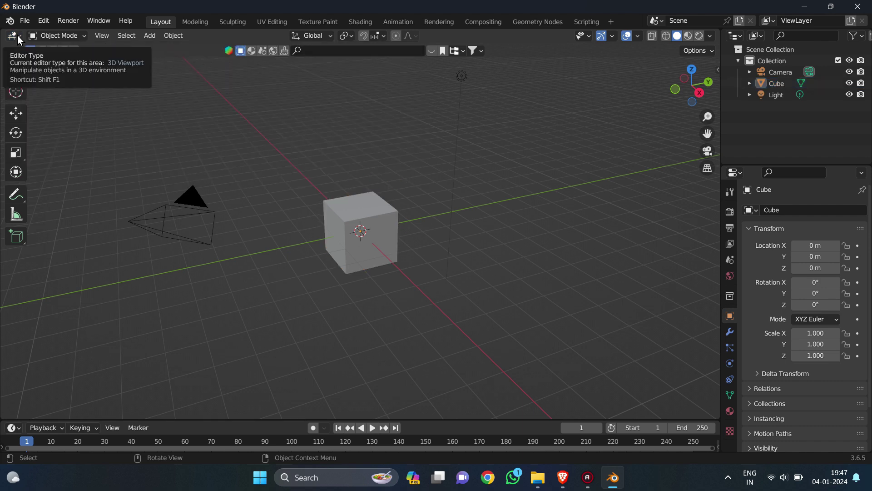
{"action": "left_click", "coordinate": [56, 35]}
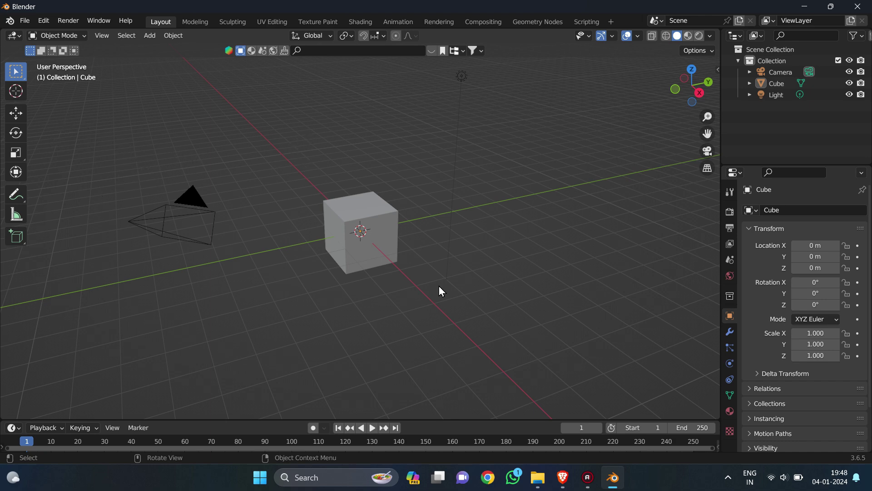
Step: Move the default cube along Z, Y and X, then freely, to about X 0.06 m, Y 0.03 m, Z 0.46 m
{"action": "left_click", "coordinate": [357, 200]}
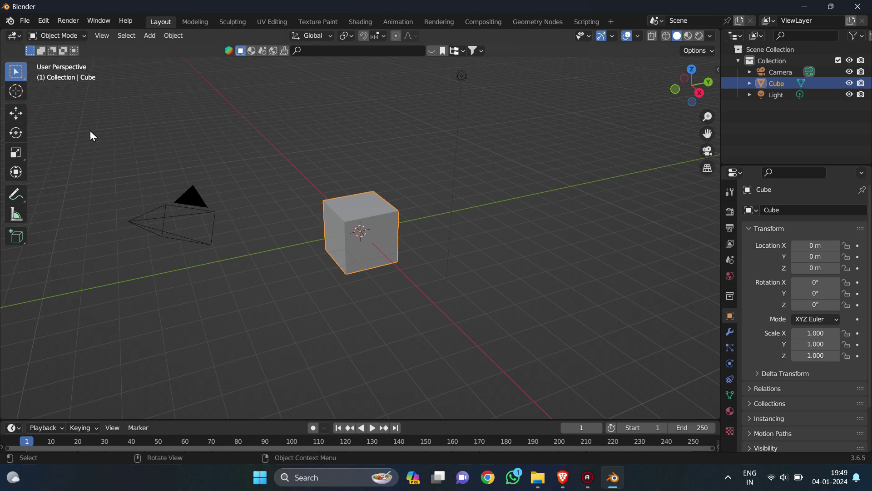
{"action": "left_click", "coordinate": [22, 117]}
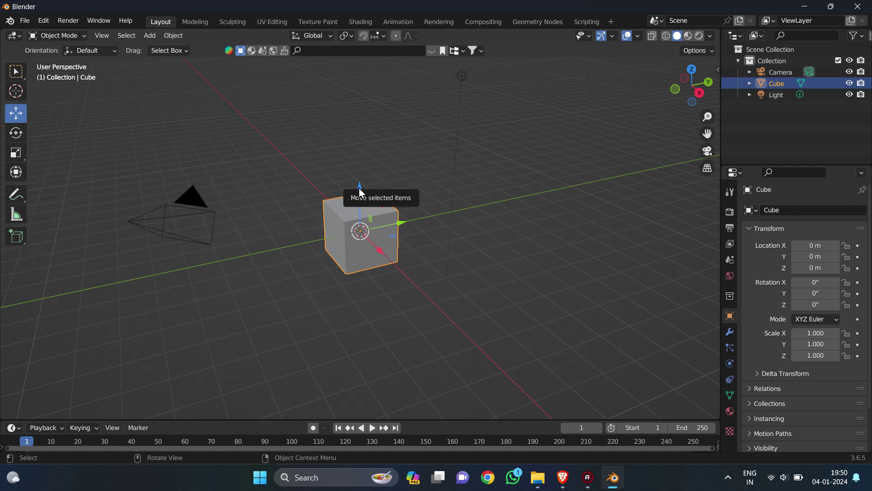
{"action": "mouse_move", "coordinate": [359, 189]}
{"action": "left_mouse_down"}
{"action": "mouse_move", "coordinate": [369, 76]}
{"action": "mouse_move", "coordinate": [381, 311]}
{"action": "mouse_move", "coordinate": [377, 187]}
{"action": "mouse_move", "coordinate": [370, 200]}
{"action": "left_mouse_up"}
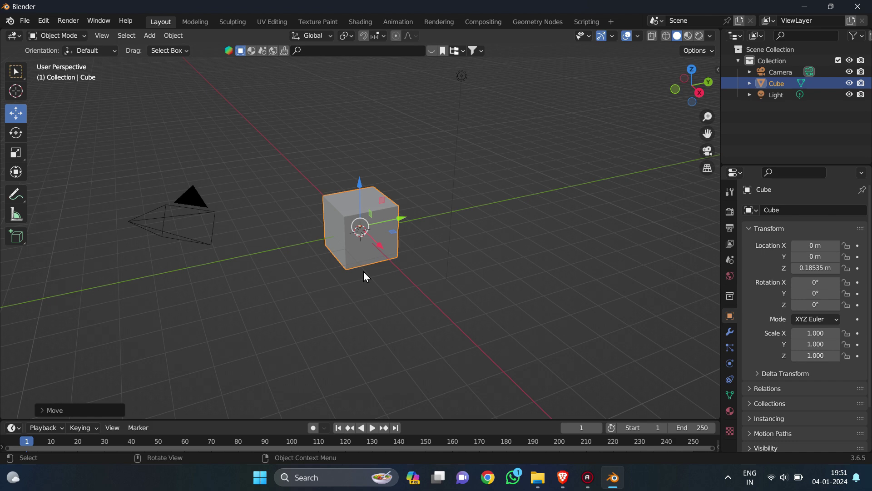
{"action": "left_click_drag", "start_coordinate": [400, 222], "coordinate": [375, 253]}
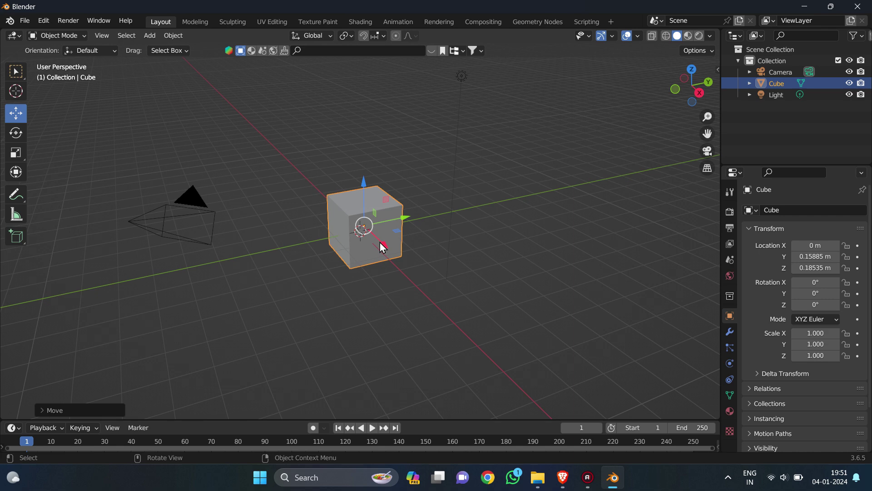
{"action": "left_click_drag", "start_coordinate": [384, 249], "coordinate": [399, 238]}
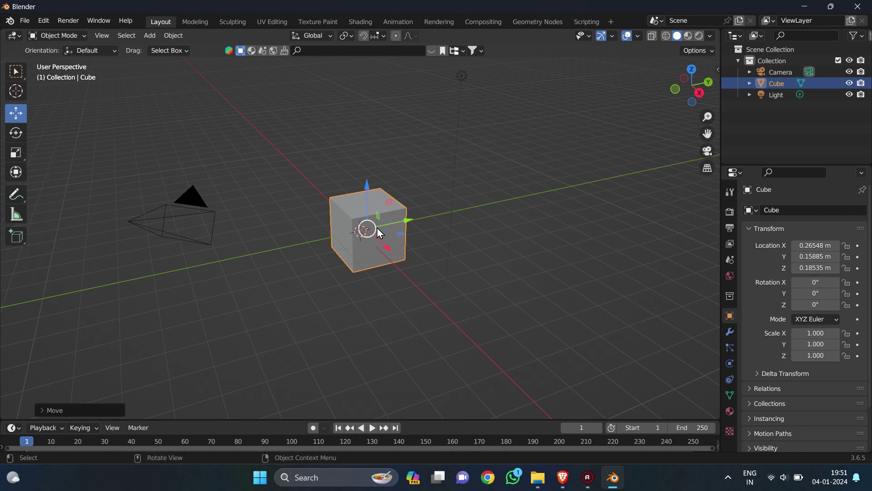
{"action": "mouse_move", "coordinate": [368, 230]}
{"action": "left_mouse_down"}
{"action": "mouse_move", "coordinate": [609, 228]}
{"action": "mouse_move", "coordinate": [267, 209]}
{"action": "mouse_move", "coordinate": [584, 171]}
{"action": "mouse_move", "coordinate": [477, 214]}
{"action": "mouse_move", "coordinate": [366, 199]}
{"action": "mouse_move", "coordinate": [362, 220]}
{"action": "left_mouse_up"}
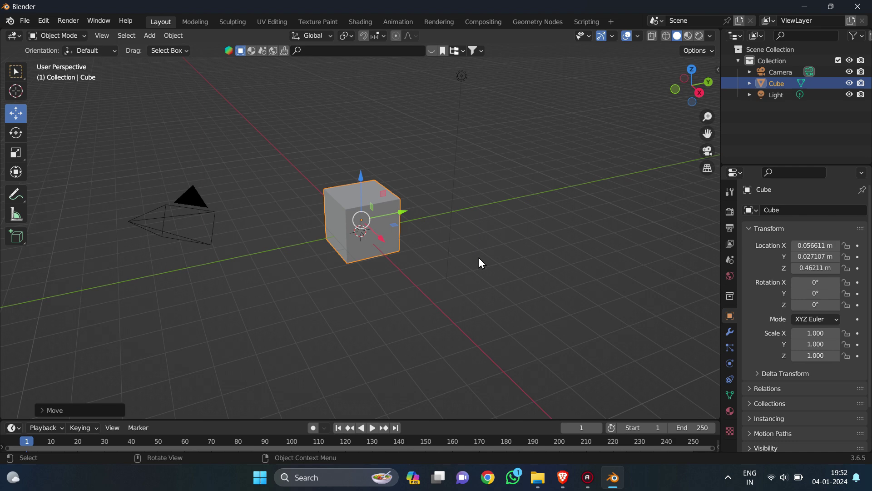
Step: Rotate the cube slightly on each axis with the Rotate tool, to about X 1.86°, Y 1.81°, Z -1.31°
{"action": "left_click", "coordinate": [17, 133]}
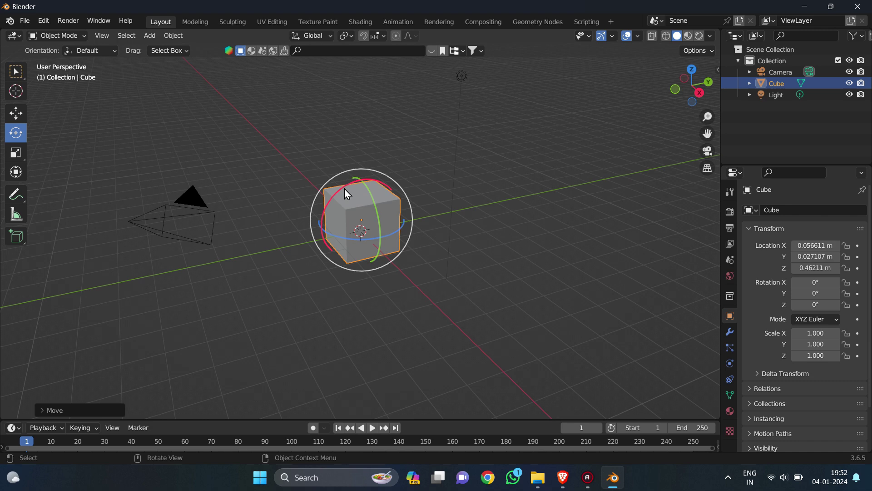
{"action": "left_click_drag", "start_coordinate": [342, 187], "coordinate": [323, 165]}
{"action": "mouse_move", "coordinate": [371, 188]}
{"action": "left_mouse_down"}
{"action": "mouse_move", "coordinate": [379, 187]}
{"action": "mouse_move", "coordinate": [373, 189]}
{"action": "left_mouse_up"}
{"action": "left_click_drag", "start_coordinate": [403, 224], "coordinate": [452, 236]}
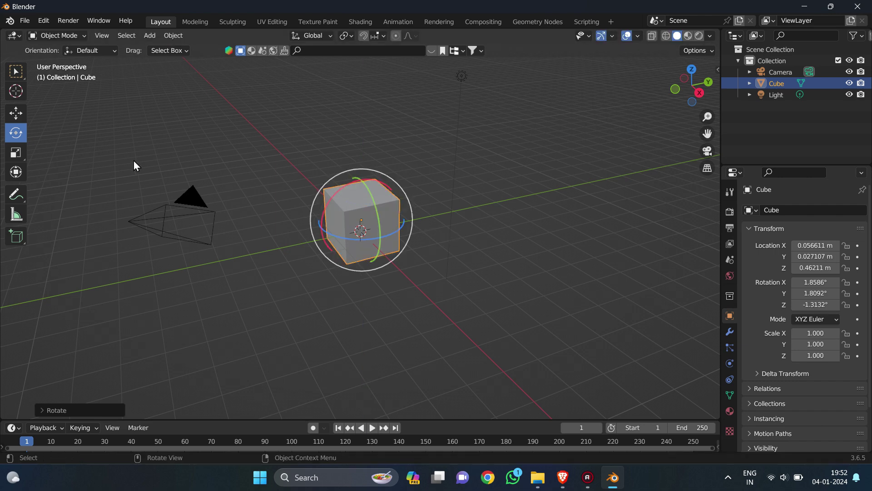
Step: Scale the cube up uniformly to about 1.223 on all axes
{"action": "left_click", "coordinate": [19, 151]}
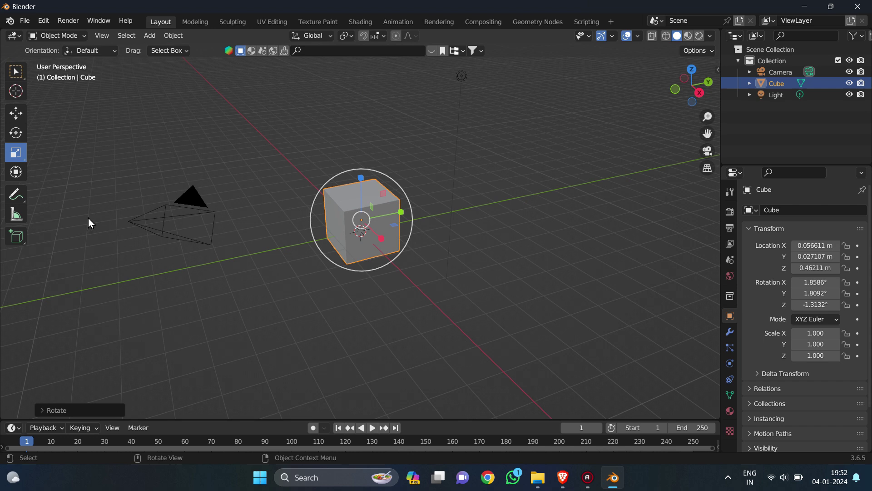
{"action": "left_click", "coordinate": [16, 113]}
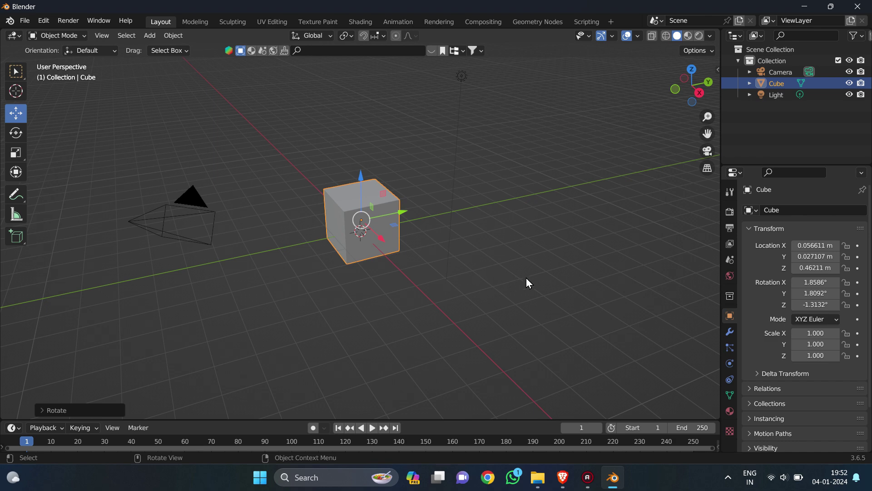
{"action": "key", "text": "s"}
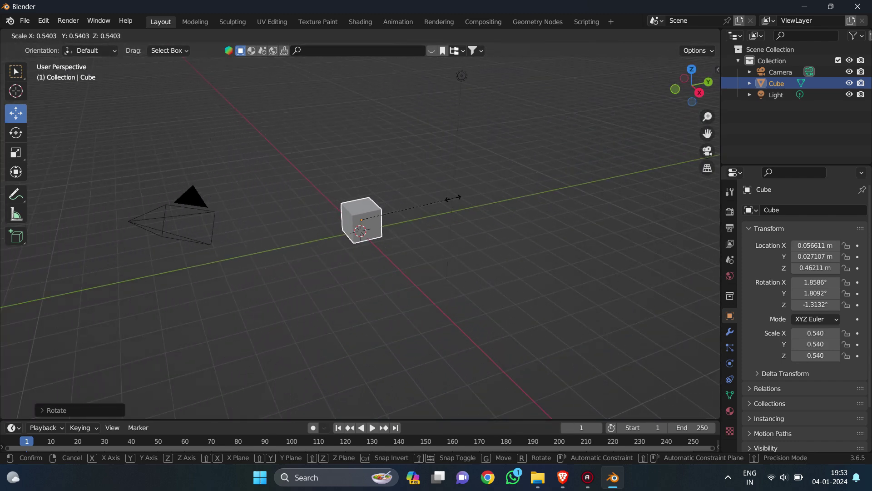
{"action": "left_click", "coordinate": [569, 177]}
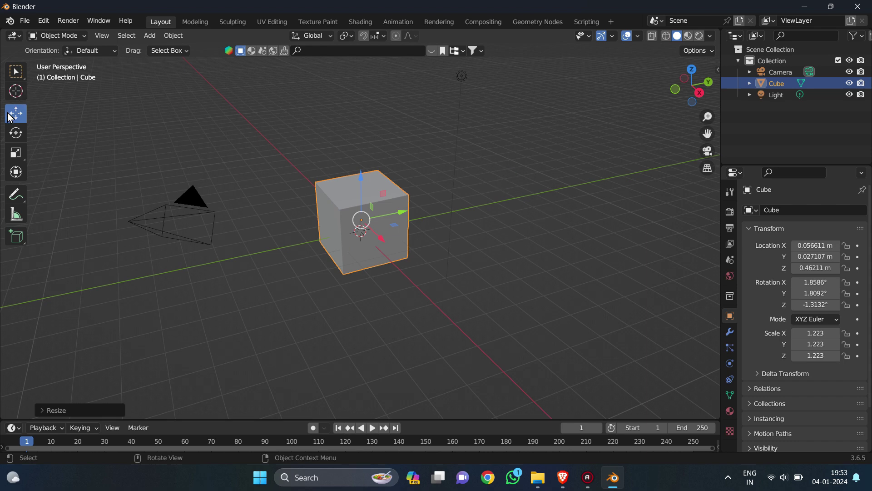
Step: With the combined Transform tool, lower the cube to about Z 0.30 m and tilt it to about 10° in X
{"action": "left_click", "coordinate": [15, 173]}
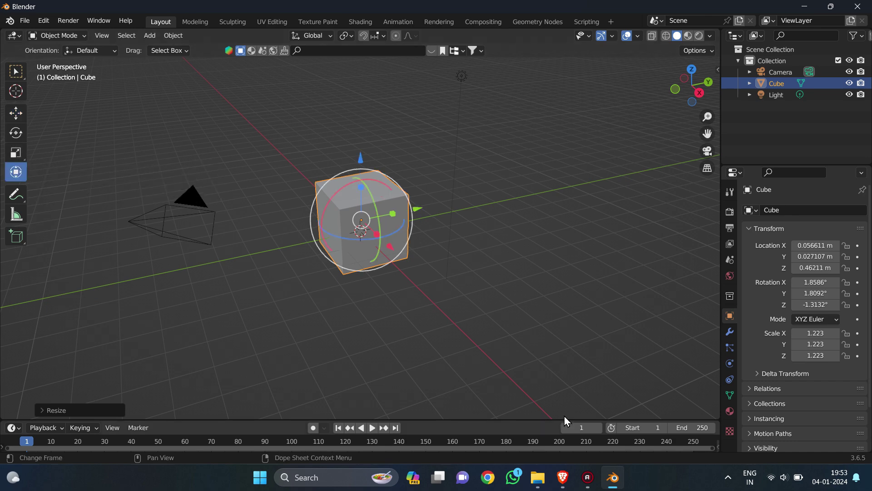
{"action": "left_click_drag", "start_coordinate": [357, 167], "coordinate": [361, 221]}
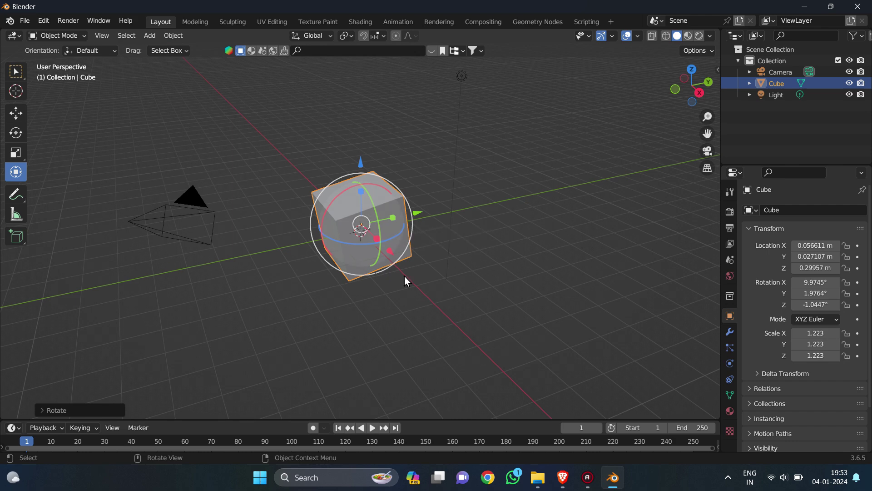
Step: Activate the Move tool and select the camera, followed by the light
{"action": "left_click", "coordinate": [18, 116]}
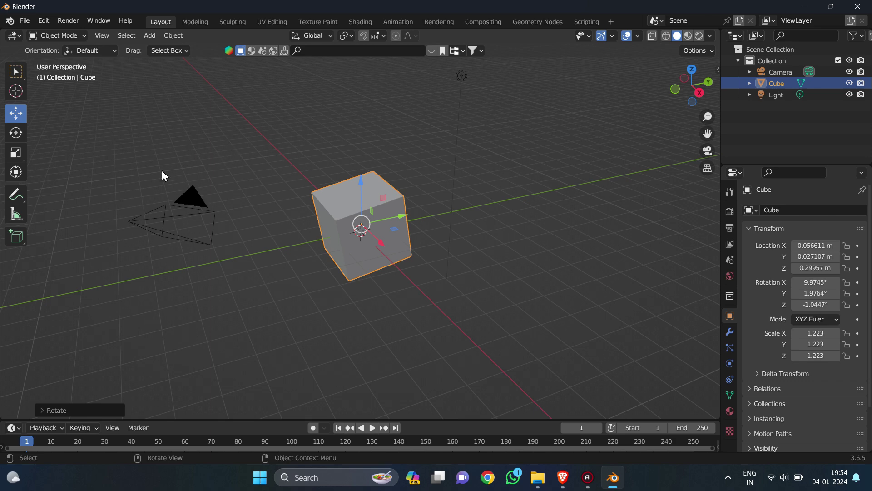
{"action": "left_click", "coordinate": [189, 214]}
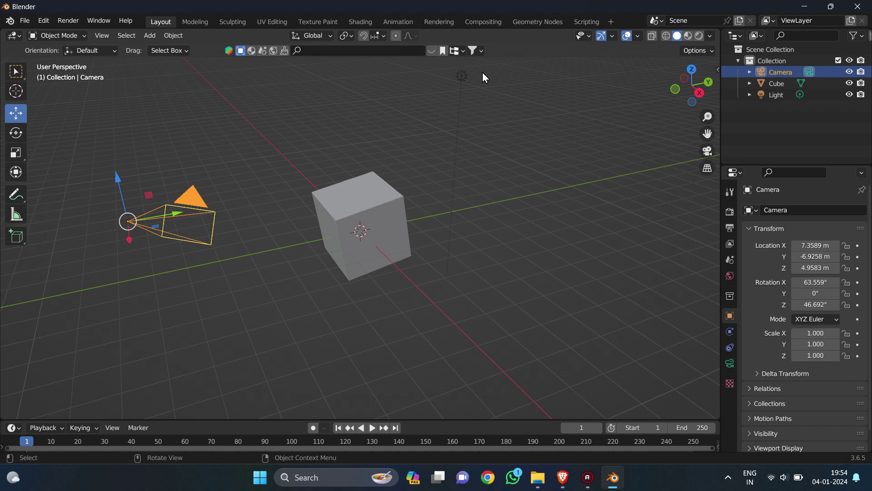
{"action": "left_click", "coordinate": [463, 76]}
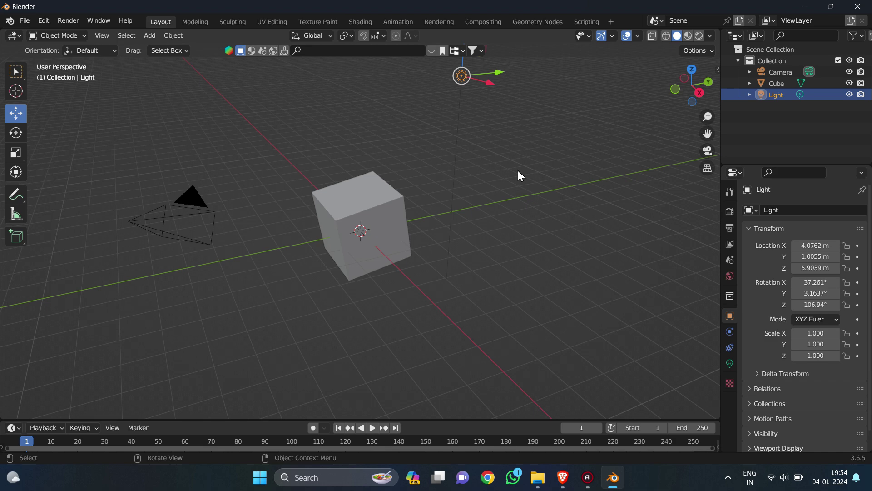
Step: Select the cube, the camera and the light one after another directly in the 3D scene
{"action": "left_click", "coordinate": [386, 208]}
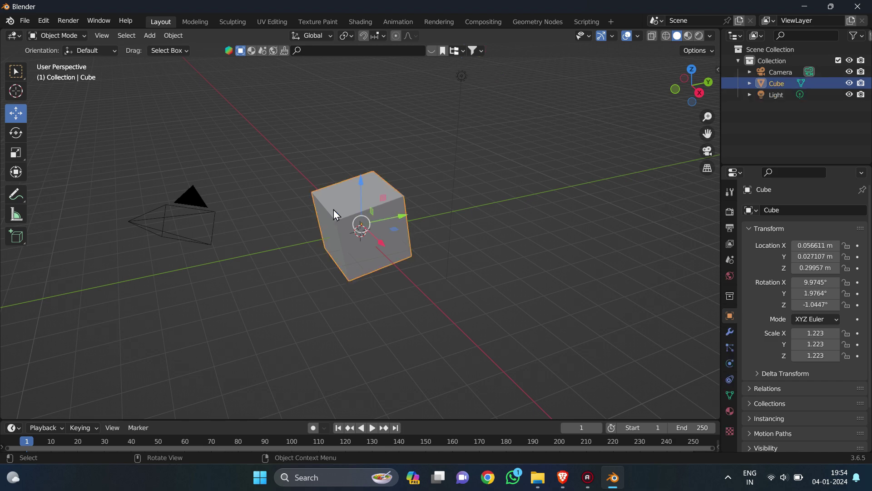
{"action": "left_click", "coordinate": [193, 189]}
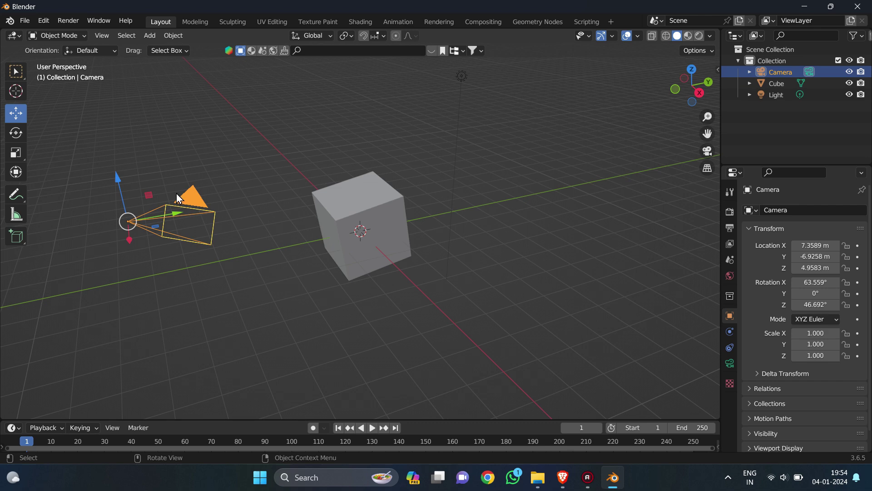
{"action": "left_click", "coordinate": [461, 78]}
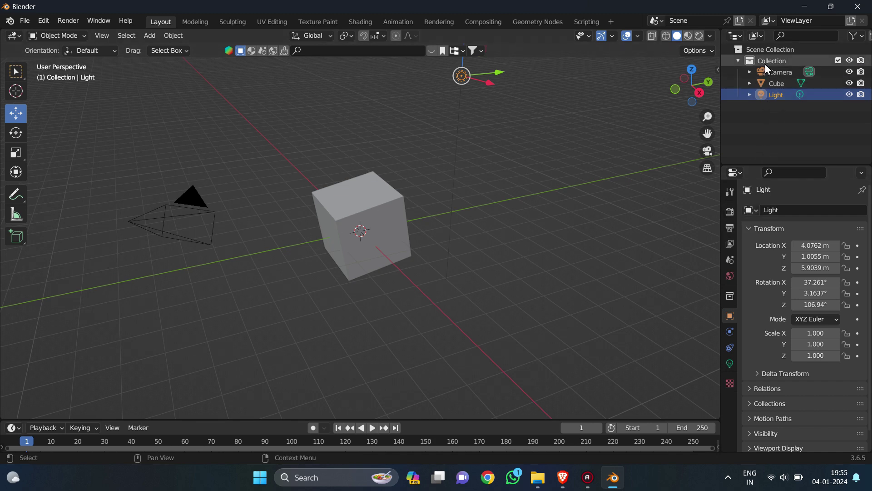
Step: Select the camera, cube and light in turn from the scene collection's object list, ending with the cube selected
{"action": "left_click", "coordinate": [777, 75]}
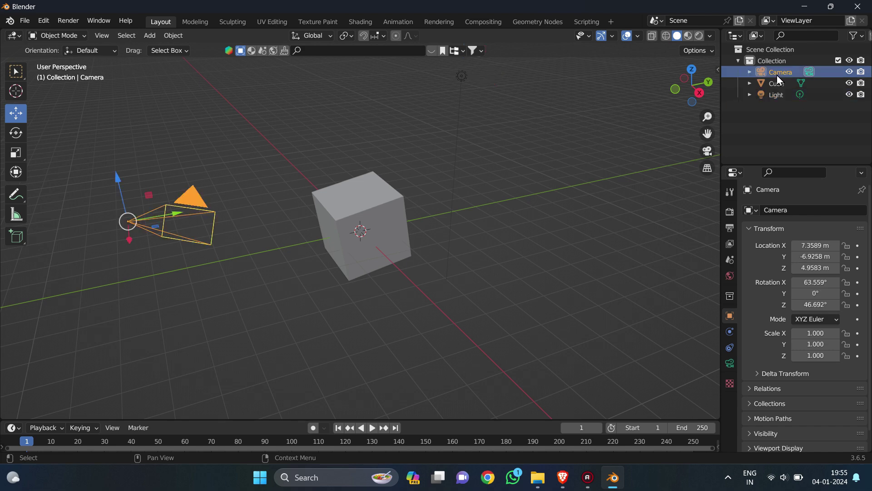
{"action": "left_click", "coordinate": [784, 81]}
{"action": "left_click", "coordinate": [784, 96]}
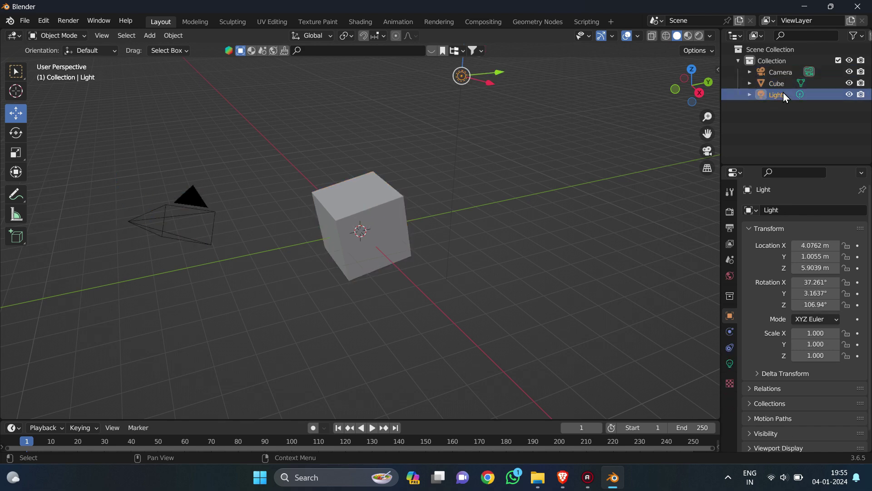
{"action": "left_click", "coordinate": [783, 76]}
{"action": "left_click", "coordinate": [782, 83]}
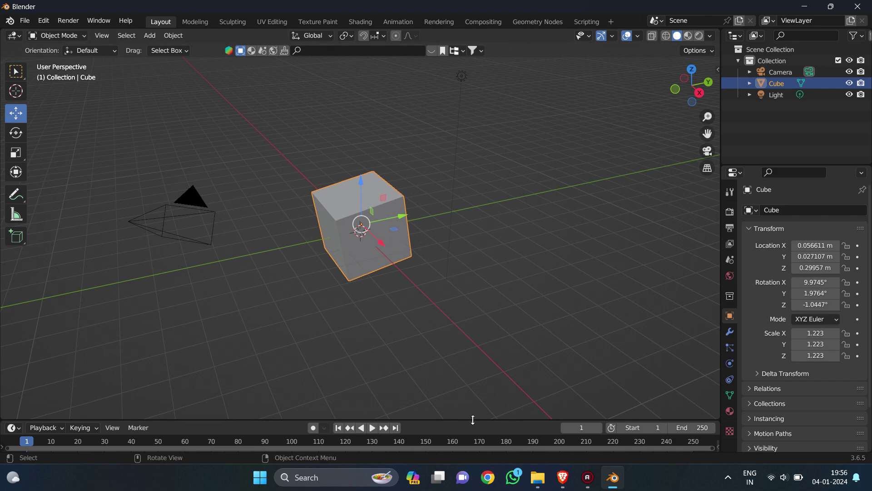
Step: Enlarge the timeline area, and reduce it so only a short strip of tracks shows under the frame numbers
{"action": "left_click_drag", "start_coordinate": [473, 420], "coordinate": [480, 353]}
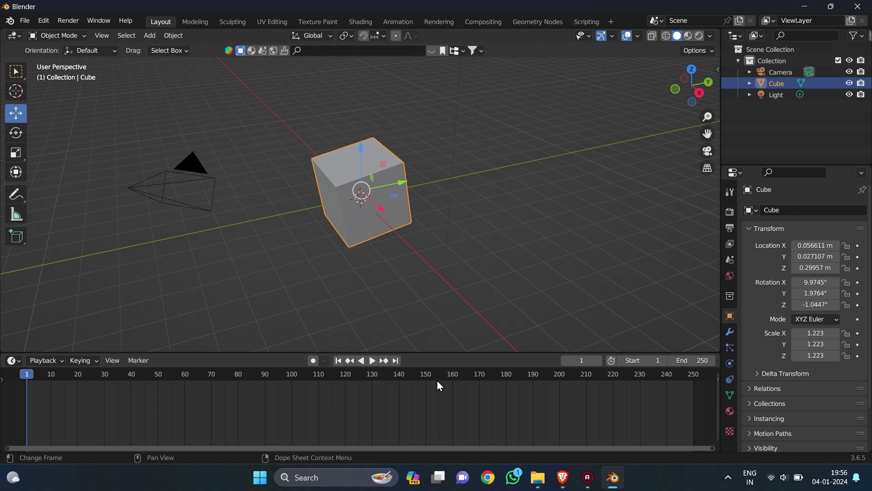
{"action": "left_click_drag", "start_coordinate": [468, 353], "coordinate": [466, 403]}
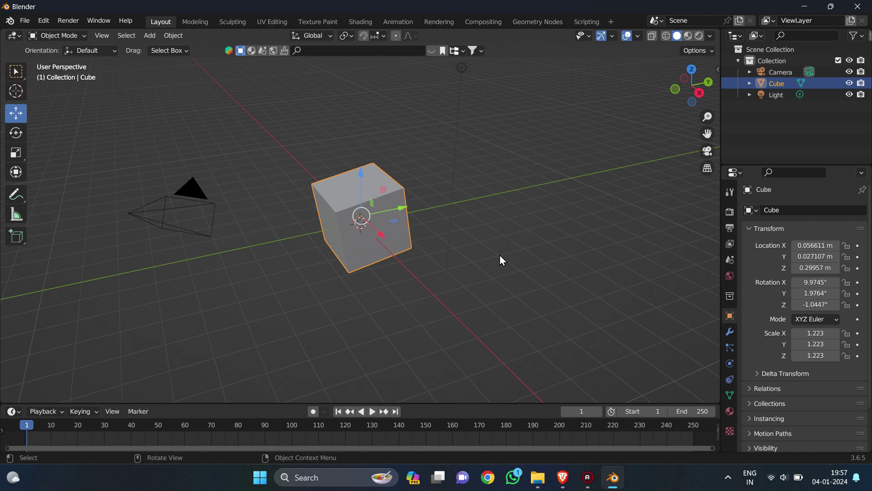
Step: Delete the selected cube and look through the kinds of objects that can be added to the scene
{"action": "key", "text": "Delete"}
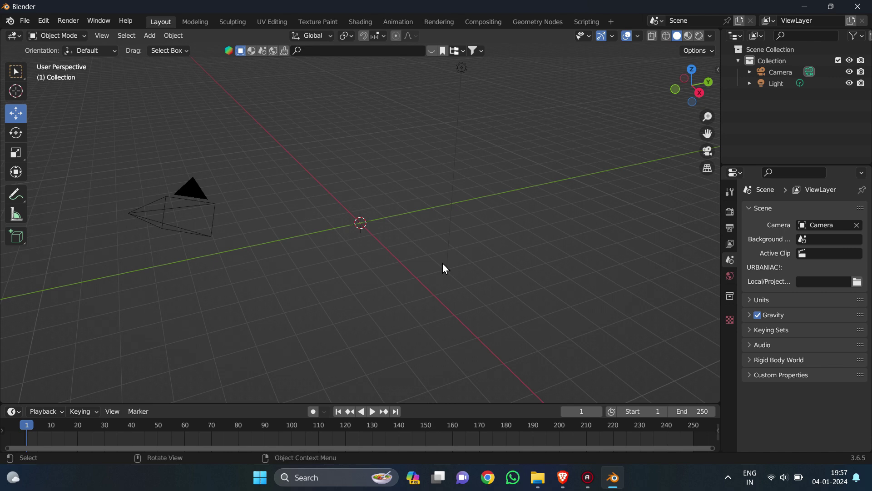
{"action": "key", "text": "shift+a"}
{"action": "mouse_move", "coordinate": [443, 263]}
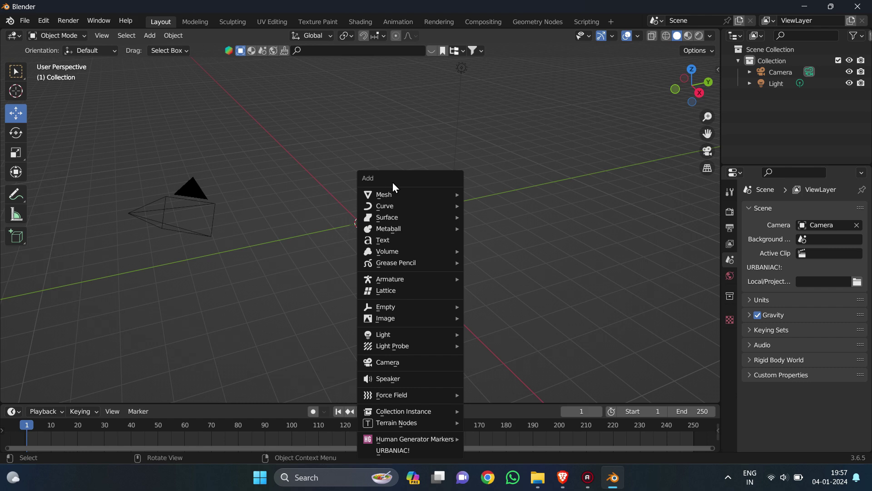
{"action": "mouse_move", "coordinate": [418, 399]}
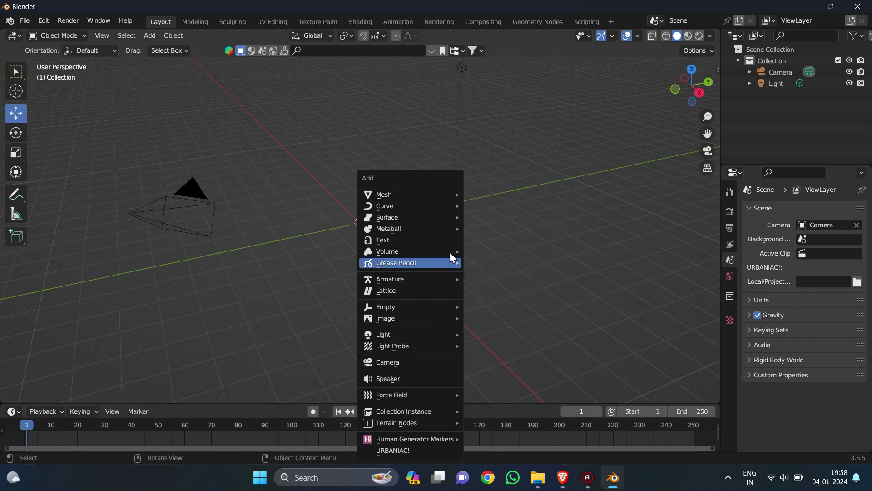
{"action": "mouse_move", "coordinate": [461, 225]}
{"action": "key", "text": "Escape"}
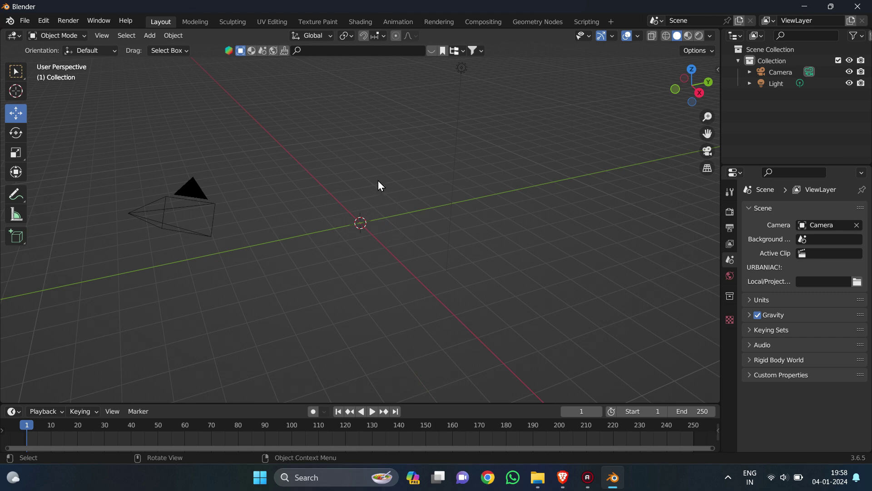
Step: Add a mesh cube at the scene origin, delete it again and look through the addable objects
{"action": "key", "text": "shift+a"}
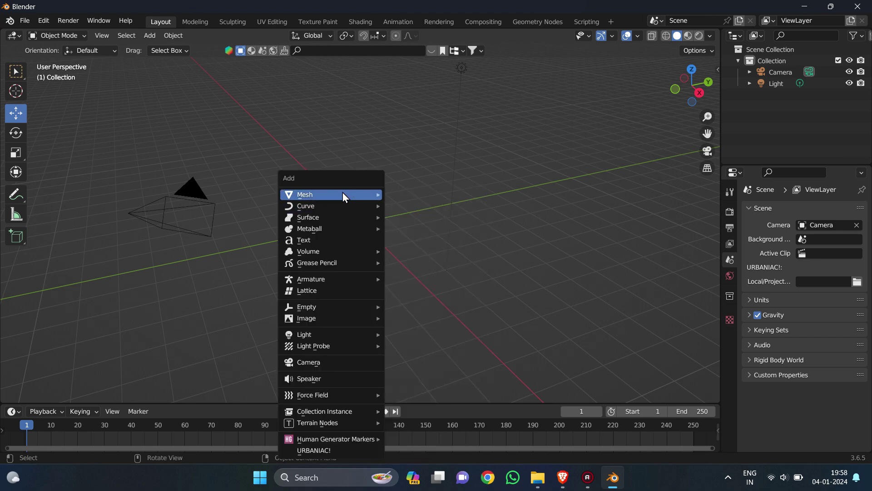
{"action": "mouse_move", "coordinate": [306, 199]}
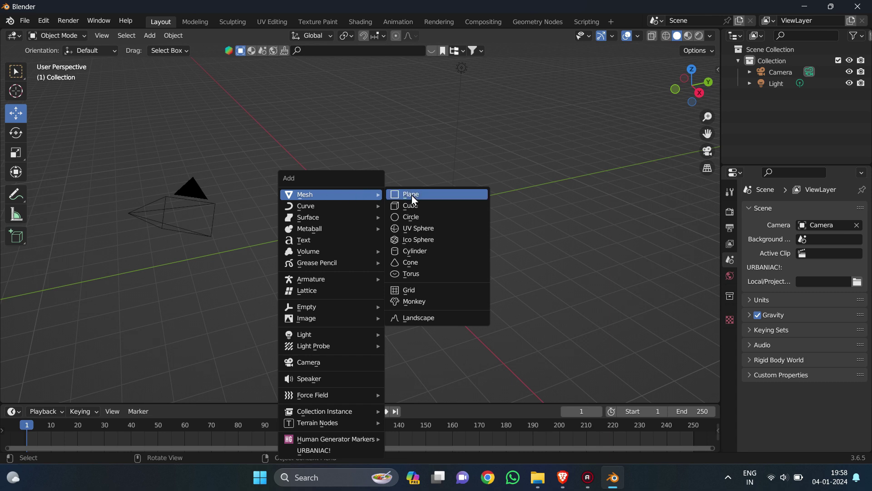
{"action": "left_click", "coordinate": [439, 209]}
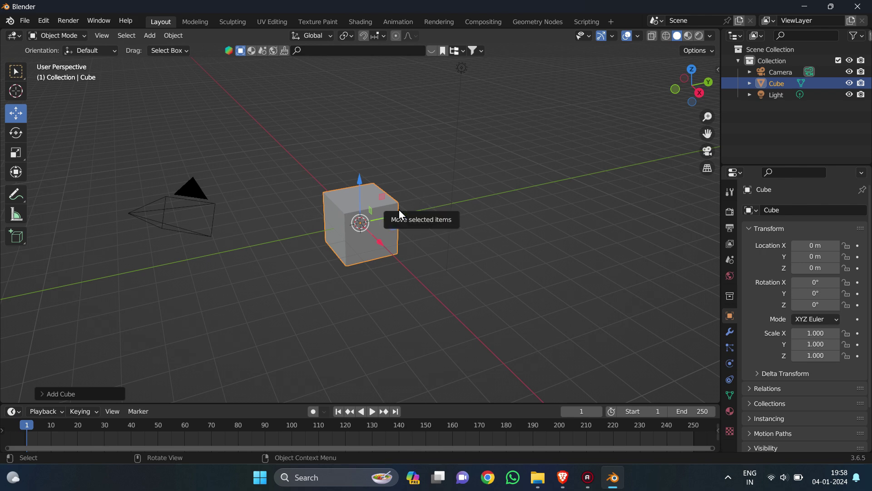
{"action": "key", "text": "Delete"}
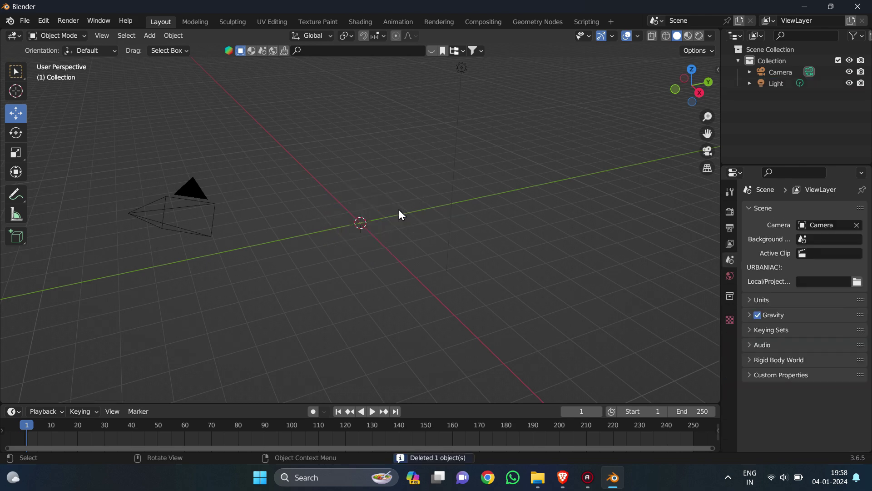
{"action": "key", "text": "shift+a"}
{"action": "mouse_move", "coordinate": [399, 209]}
{"action": "mouse_move", "coordinate": [396, 192]}
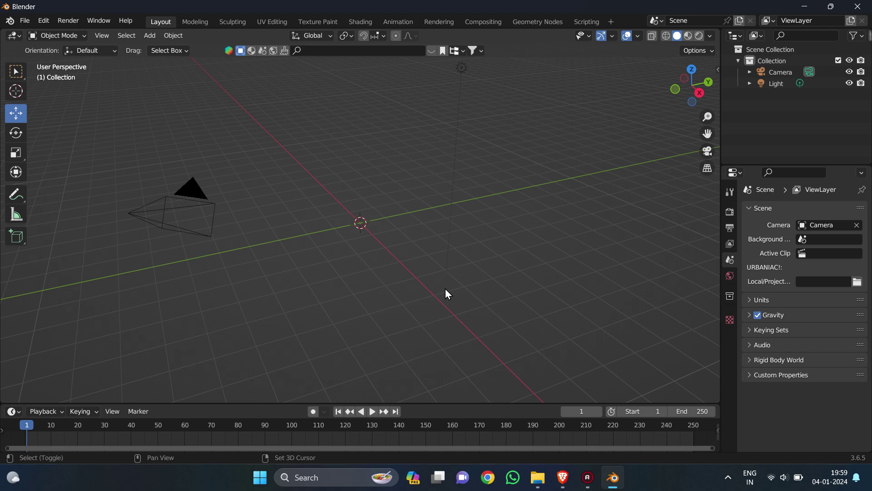
Step: Add a UV sphere at the scene origin, view it from another angle and delete it
{"action": "key", "text": "shift+a"}
{"action": "mouse_move", "coordinate": [429, 194]}
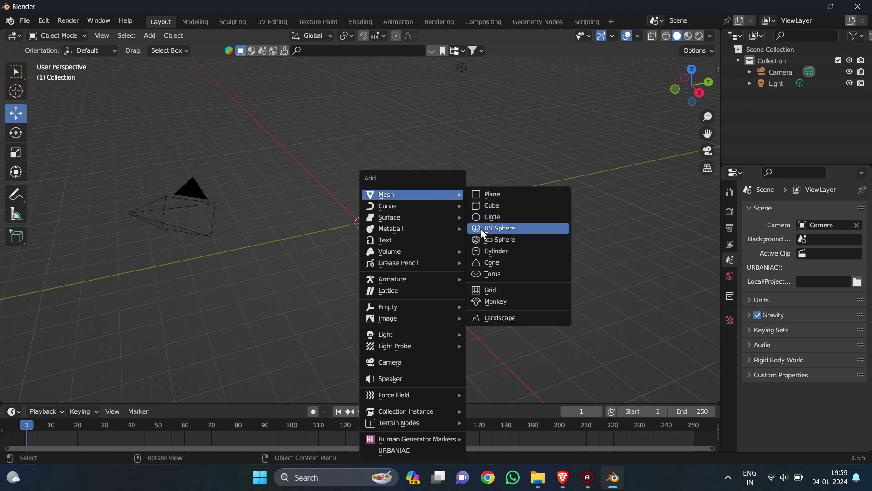
{"action": "left_click", "coordinate": [499, 234]}
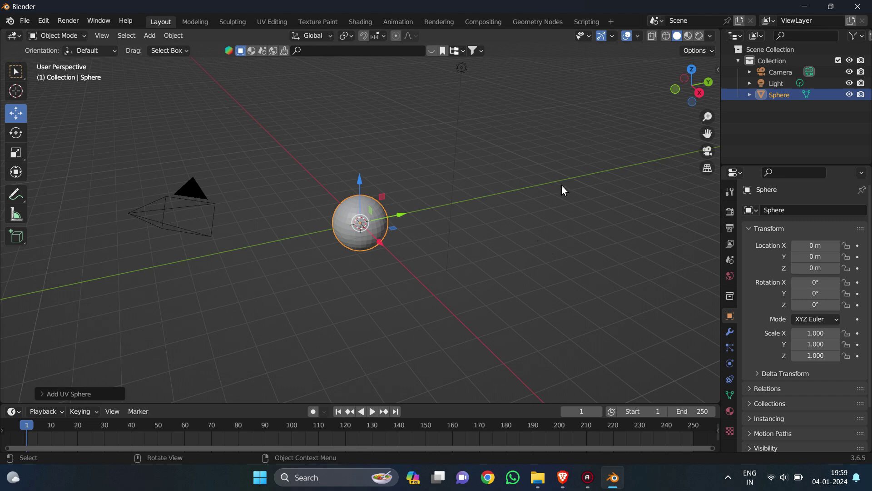
{"action": "middle_click_drag", "start_coordinate": [562, 185], "coordinate": [396, 230]}
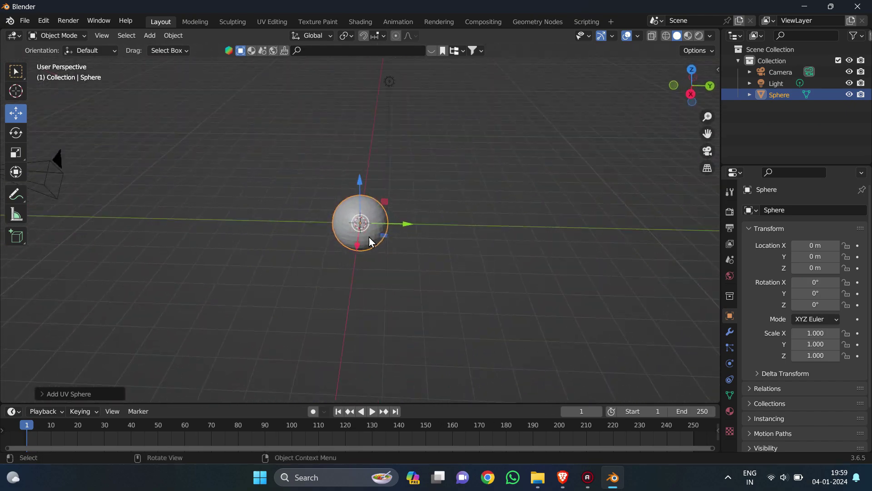
{"action": "key", "text": "Delete"}
Step: Add a new mesh cube at the scene origin
{"action": "key", "text": "shift+a"}
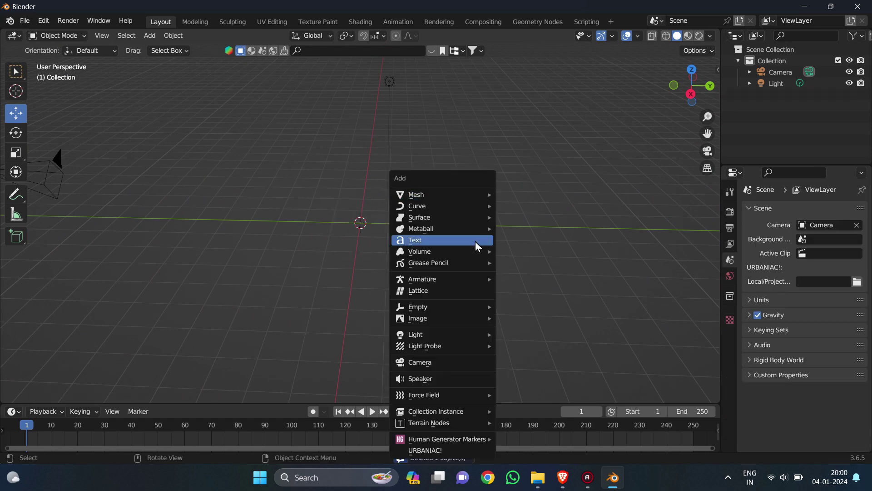
{"action": "mouse_move", "coordinate": [482, 195]}
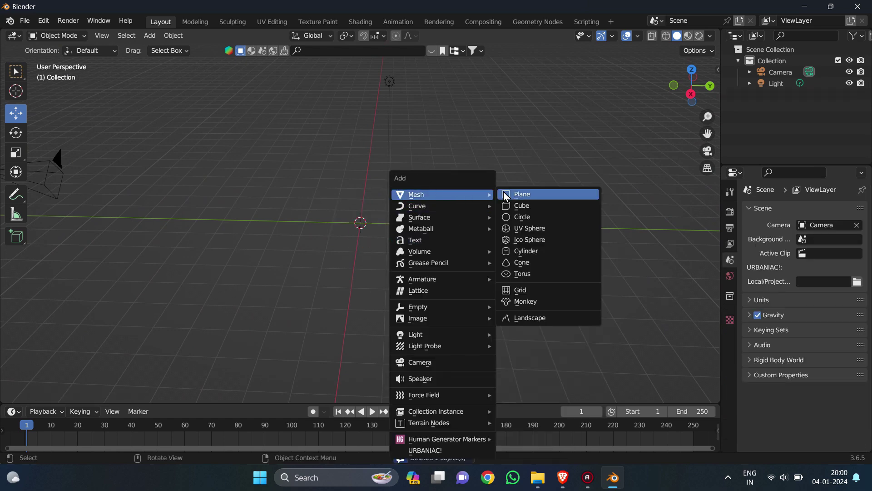
{"action": "left_click", "coordinate": [539, 205]}
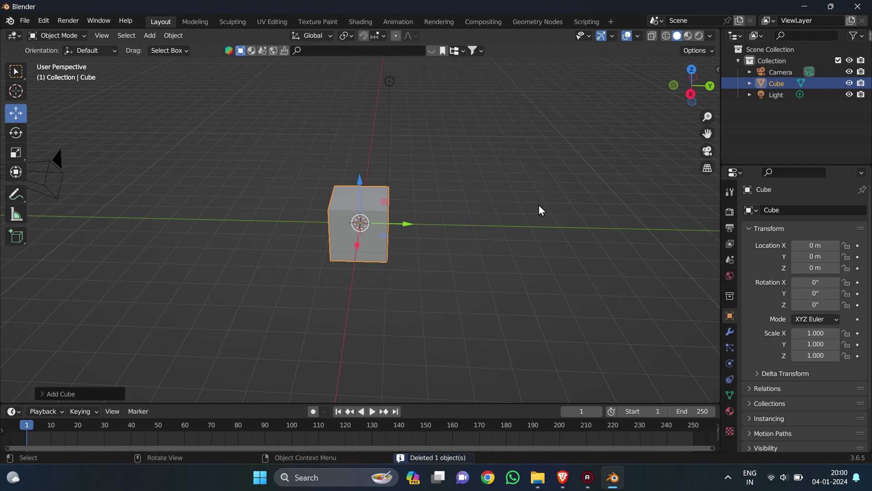
Step: Orbit the view around the cube to examine it from several angles, including with the axis gizmo
{"action": "middle_click_drag", "start_coordinate": [549, 198], "coordinate": [568, 195]}
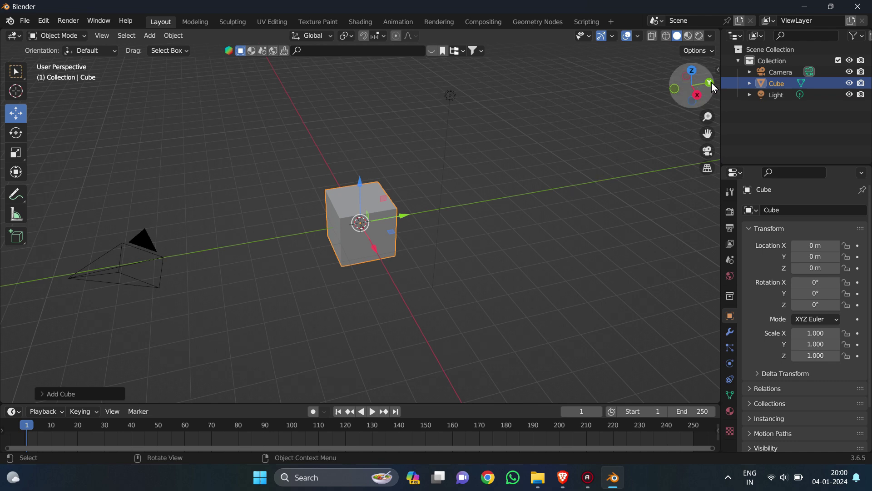
{"action": "mouse_move", "coordinate": [695, 91]}
{"action": "left_mouse_down"}
{"action": "mouse_move", "coordinate": [746, 97]}
{"action": "mouse_move", "coordinate": [696, 91]}
{"action": "left_mouse_up"}
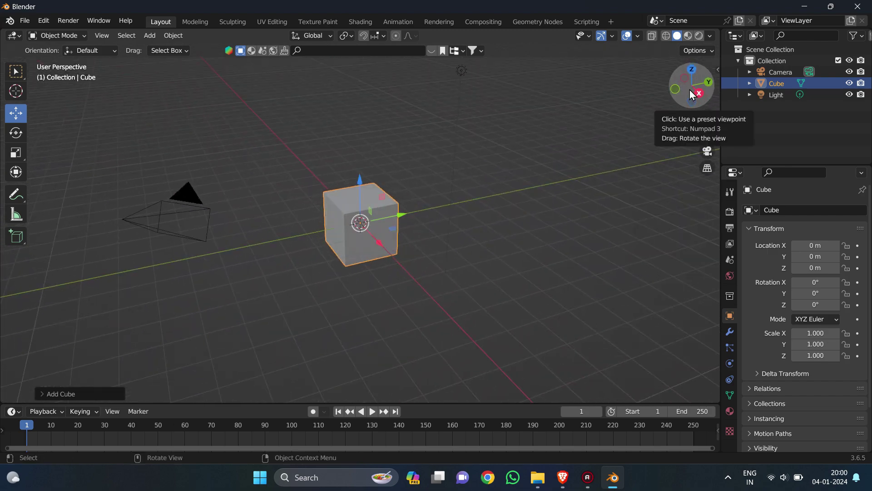
{"action": "left_click_drag", "start_coordinate": [692, 94], "coordinate": [157, 214]}
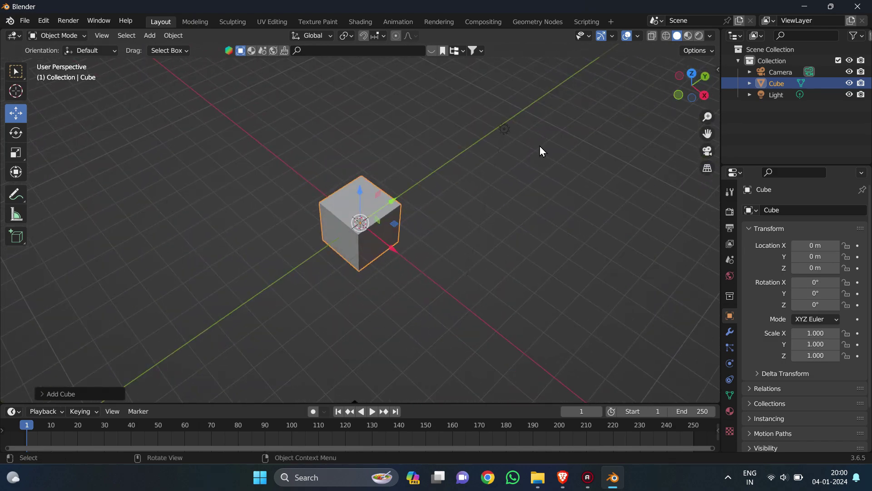
{"action": "left_click_drag", "start_coordinate": [692, 89], "coordinate": [682, 121]}
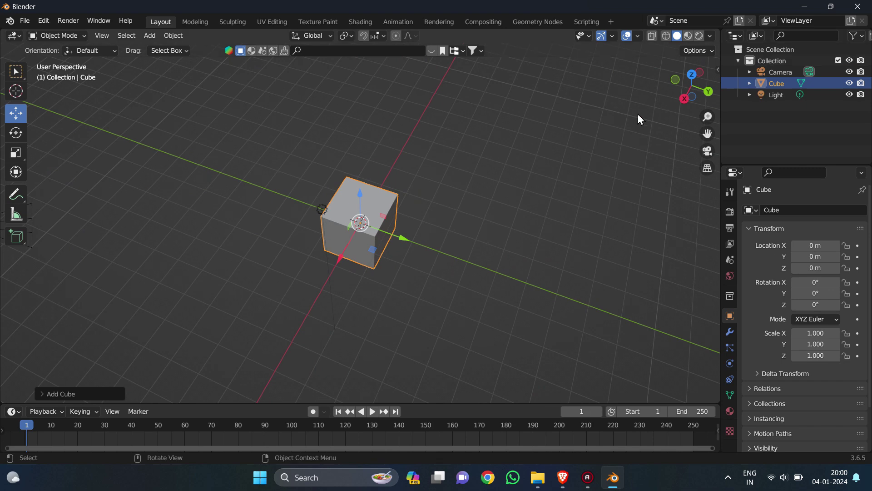
{"action": "left_click_drag", "start_coordinate": [691, 91], "coordinate": [696, 84]}
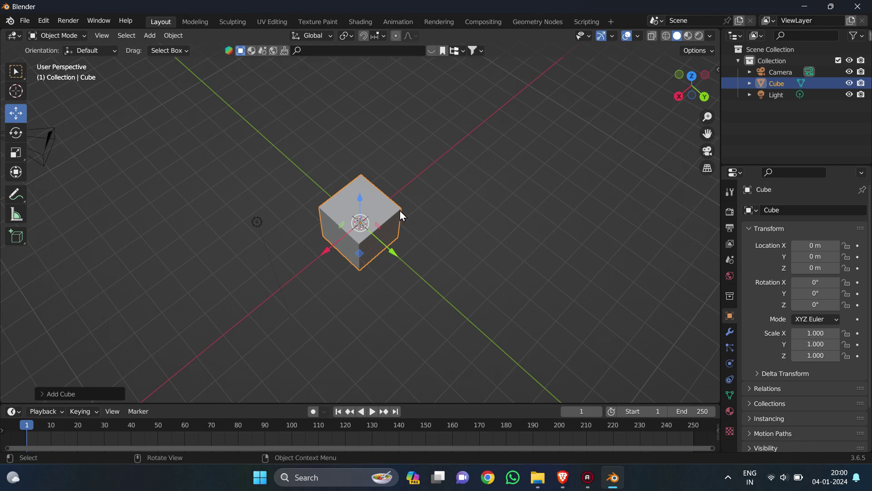
{"action": "middle_click_drag", "start_coordinate": [407, 214], "coordinate": [469, 172]}
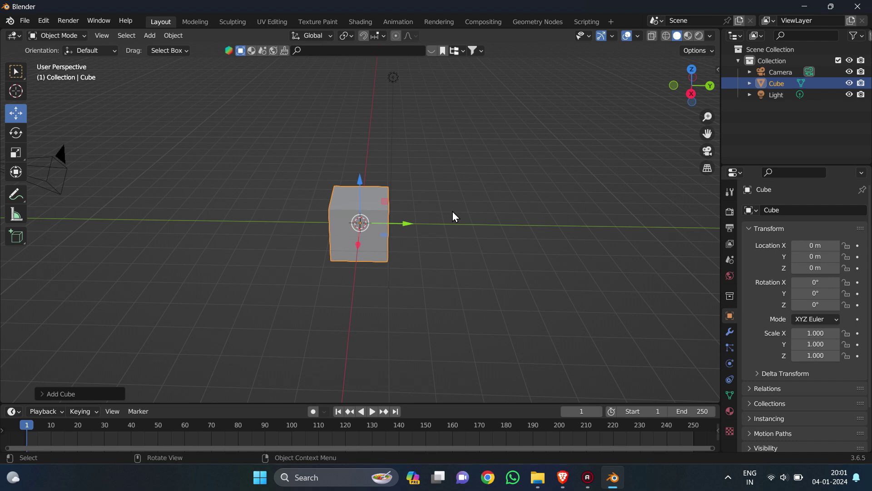
Step: Zoom in and out repeatedly to examine the cube up close and from afar, and pan the view slightly
{"action": "scroll", "coordinate": [452, 212], "scroll_direction": "up", "scroll_amount": 6}
{"action": "scroll", "coordinate": [453, 211], "scroll_direction": "down", "scroll_amount": 6}
{"action": "scroll", "coordinate": [452, 211], "scroll_direction": "up", "scroll_amount": 1}
{"action": "scroll", "coordinate": [453, 212], "scroll_direction": "up", "scroll_amount": 6}
{"action": "scroll", "coordinate": [452, 211], "scroll_direction": "down", "scroll_amount": 7}
{"action": "scroll", "coordinate": [453, 211], "scroll_direction": "up", "scroll_amount": 8}
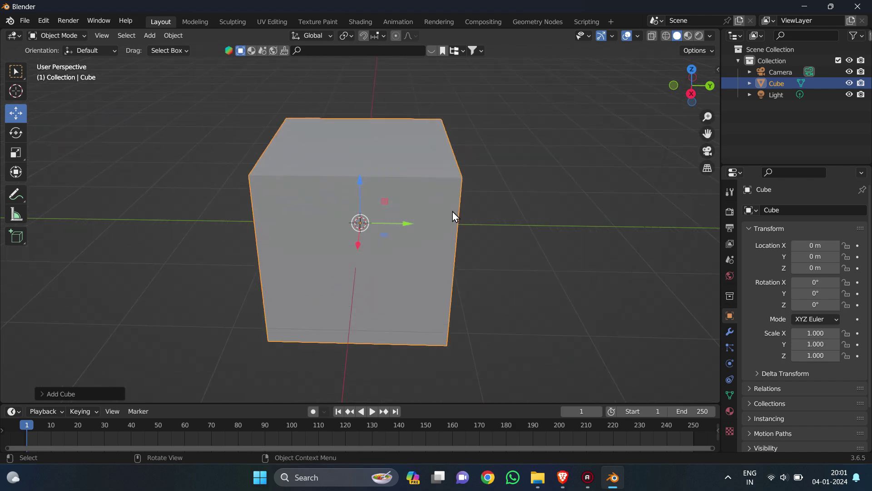
{"action": "scroll", "coordinate": [452, 212], "scroll_direction": "up", "scroll_amount": 1}
{"action": "scroll", "coordinate": [452, 212], "scroll_direction": "down", "scroll_amount": 5}
{"action": "scroll", "coordinate": [453, 211], "scroll_direction": "up", "scroll_amount": 1}
{"action": "scroll", "coordinate": [454, 209], "scroll_direction": "down", "scroll_amount": 3}
{"action": "scroll", "coordinate": [456, 214], "scroll_direction": "down", "scroll_amount": 3}
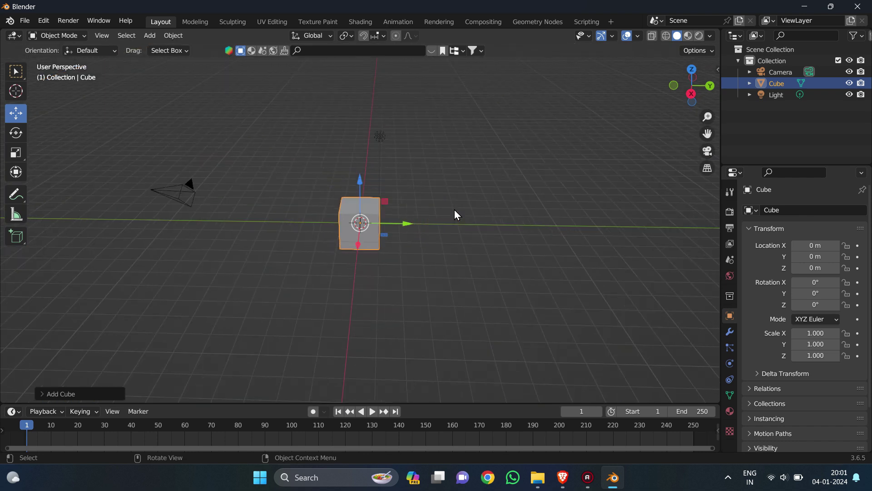
{"action": "scroll", "coordinate": [454, 210], "scroll_direction": "down", "scroll_amount": 8}
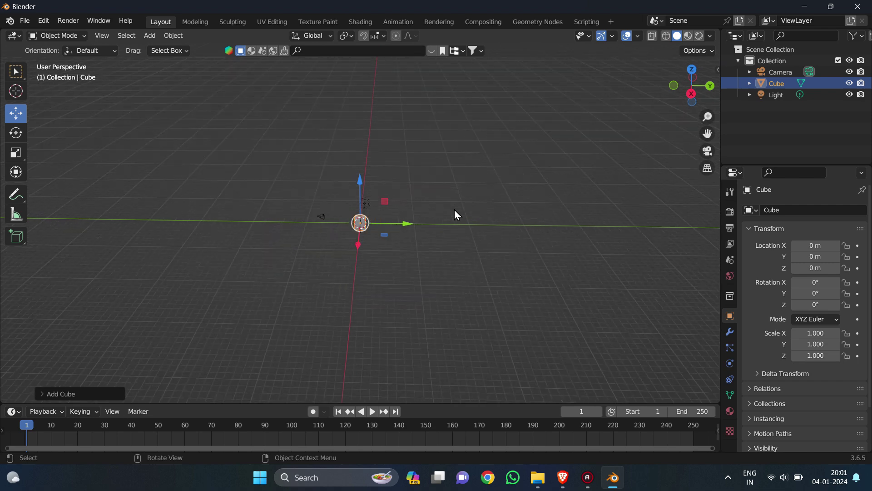
{"action": "scroll", "coordinate": [454, 209], "scroll_direction": "up", "scroll_amount": 9}
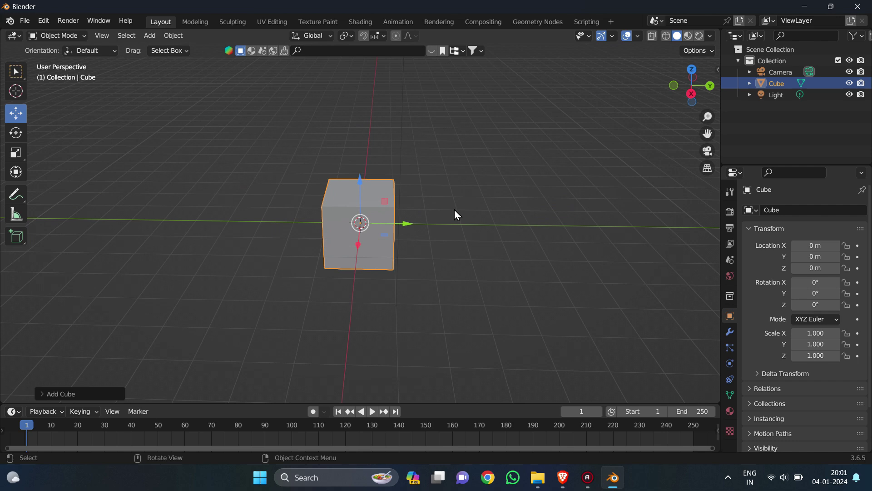
{"action": "scroll", "coordinate": [455, 211], "scroll_direction": "down", "scroll_amount": 4}
{"action": "scroll", "coordinate": [455, 210], "scroll_direction": "up", "scroll_amount": 1}
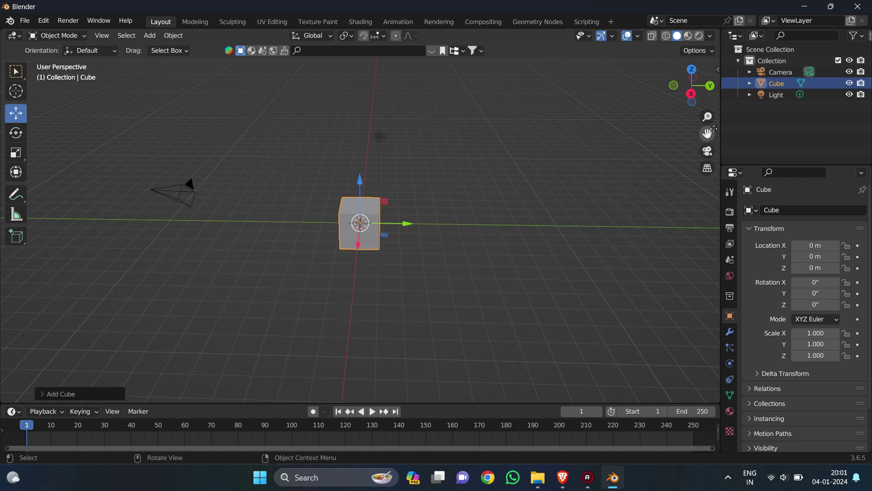
{"action": "mouse_move", "coordinate": [705, 136]}
{"action": "left_mouse_down"}
{"action": "mouse_move", "coordinate": [708, 125]}
{"action": "mouse_move", "coordinate": [700, 138]}
{"action": "left_mouse_up"}
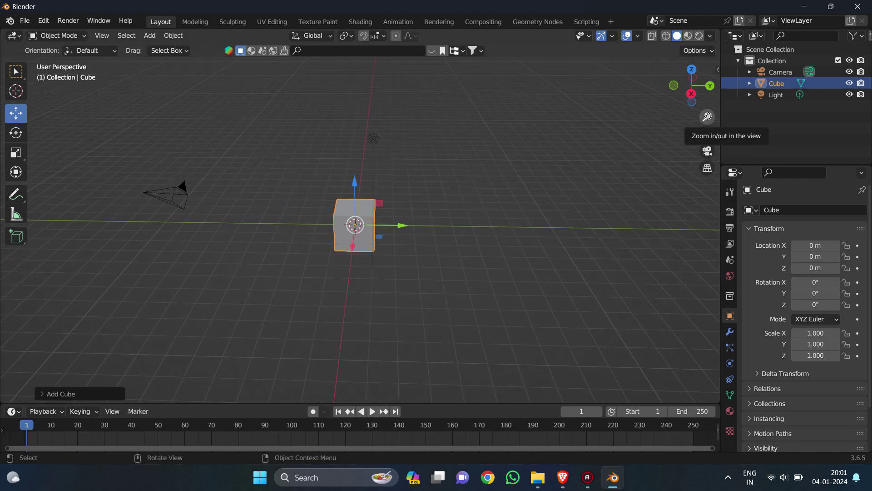
Step: View the cube through the scene camera and return to the free perspective view, zooming and orbiting around the scene
{"action": "left_click_drag", "start_coordinate": [709, 117], "coordinate": [709, 93]}
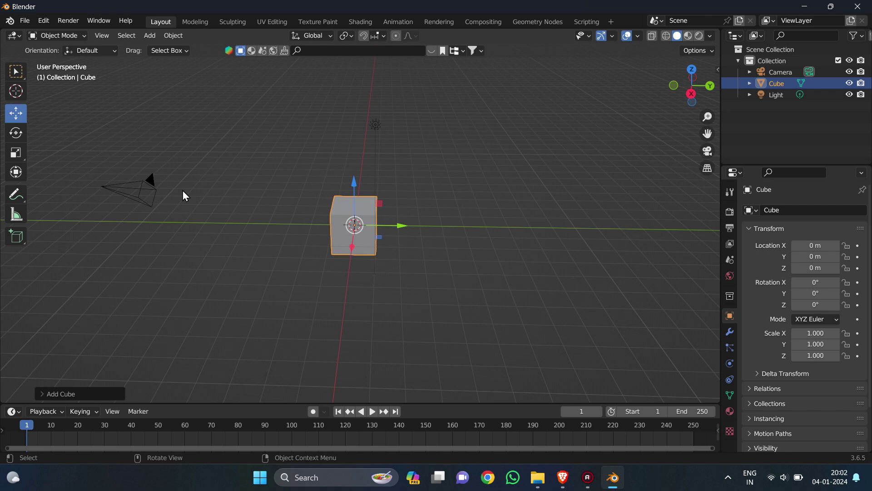
{"action": "key", "text": "KP_0"}
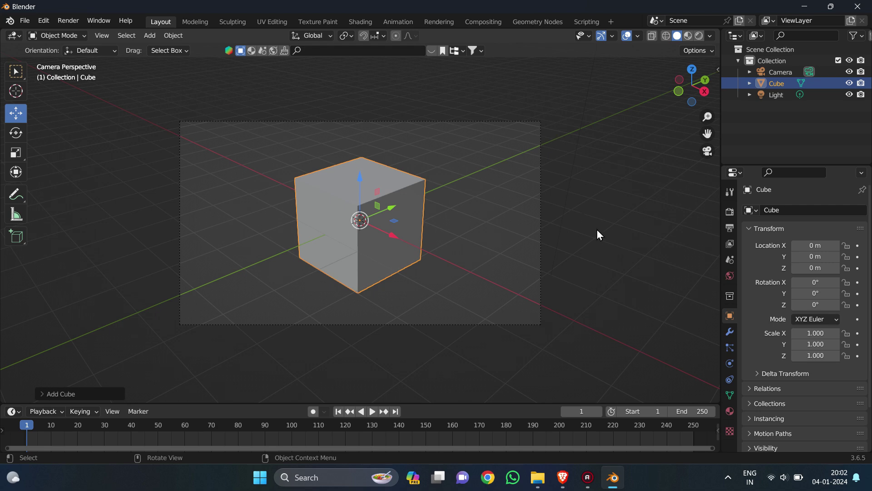
{"action": "middle_click_drag", "start_coordinate": [597, 231], "coordinate": [524, 201]}
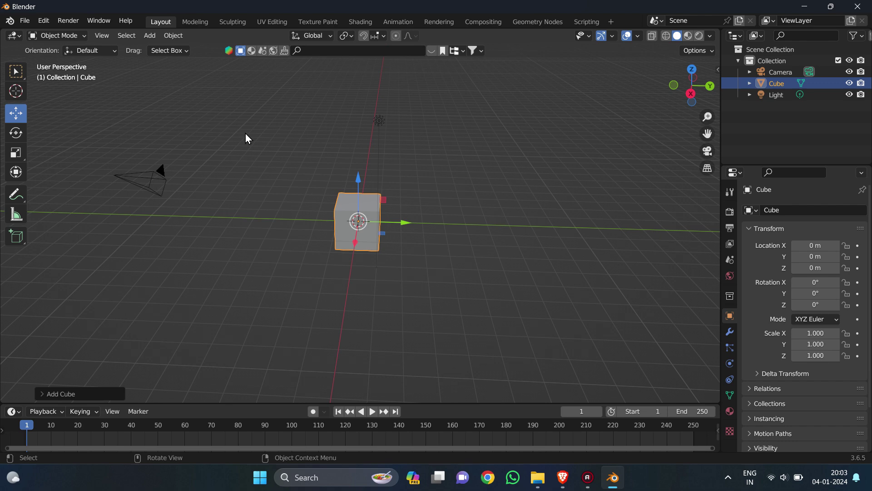
{"action": "key", "text": "KP_0"}
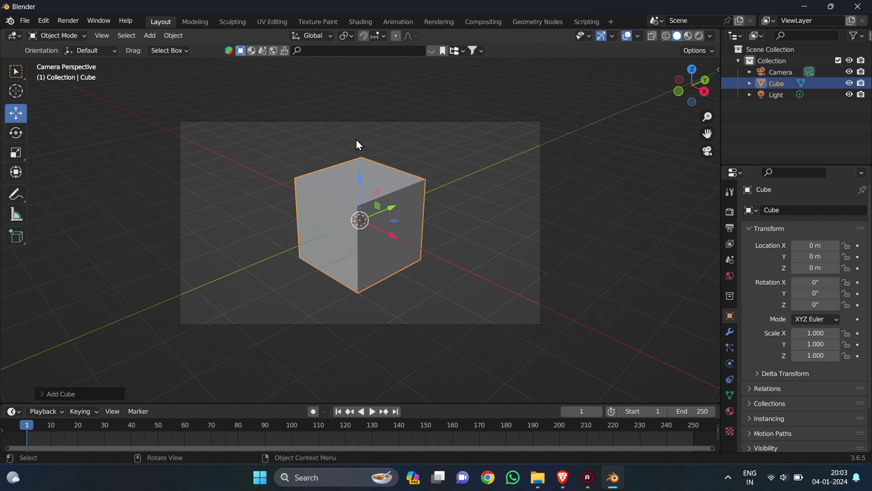
{"action": "left_click", "coordinate": [706, 155]}
{"action": "scroll", "coordinate": [454, 194], "scroll_direction": "down", "scroll_amount": 5}
{"action": "middle_click_drag", "start_coordinate": [431, 197], "coordinate": [265, 186]}
{"action": "scroll", "coordinate": [500, 167], "scroll_direction": "up", "scroll_amount": 3}
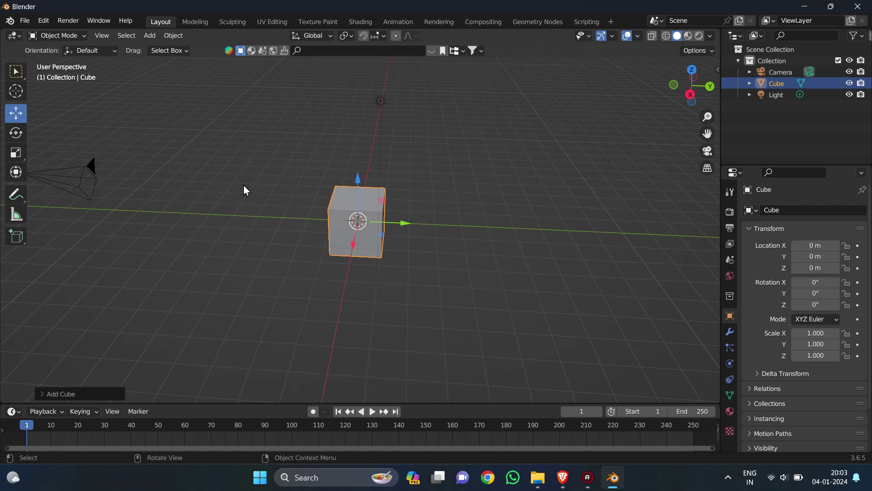
Step: Move the camera close to the cube, to about X 0.63 m, Y -3.54 m, Z 0.44 m, and look through it
{"action": "left_click", "coordinate": [66, 165]}
{"action": "scroll", "coordinate": [91, 192], "scroll_direction": "down", "scroll_amount": 1}
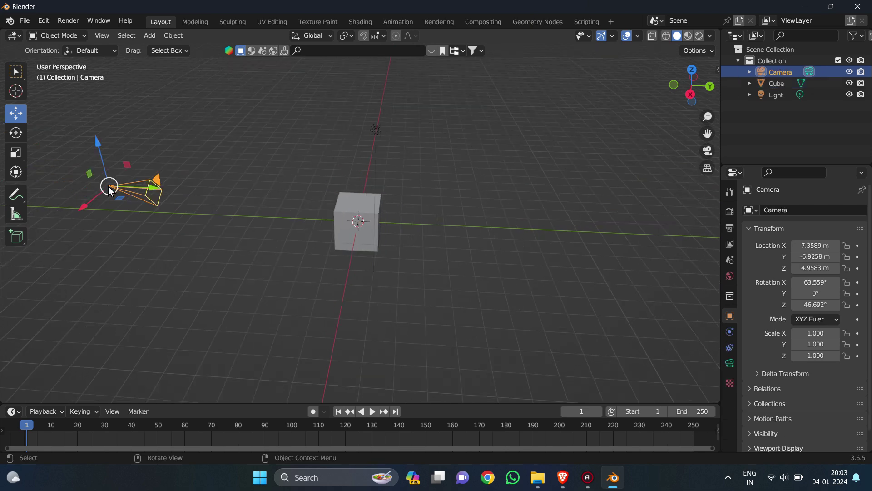
{"action": "left_click_drag", "start_coordinate": [148, 189], "coordinate": [130, 181]}
{"action": "left_click_drag", "start_coordinate": [94, 149], "coordinate": [89, 123]}
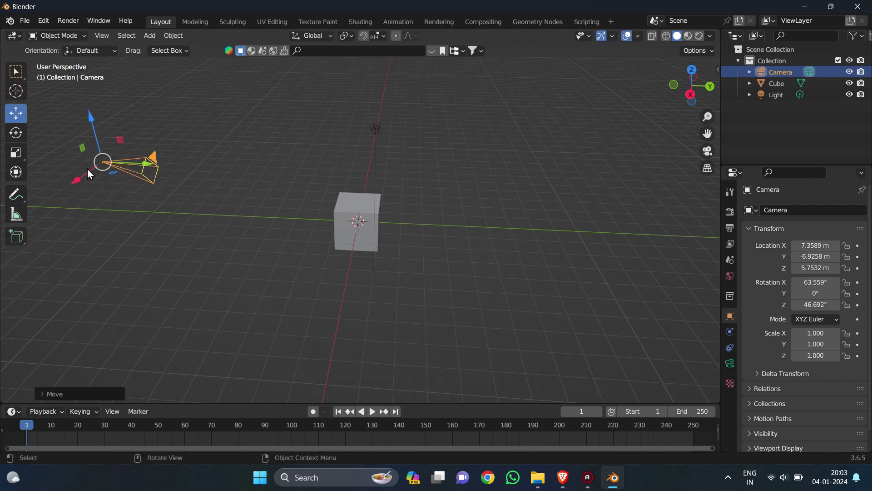
{"action": "left_click_drag", "start_coordinate": [78, 179], "coordinate": [329, 160]}
{"action": "left_click_drag", "start_coordinate": [272, 127], "coordinate": [276, 177]}
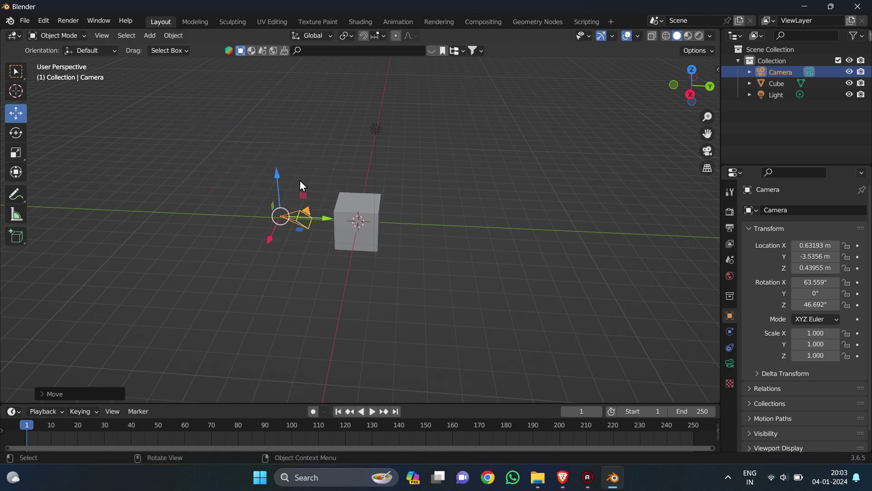
{"action": "middle_click_drag", "start_coordinate": [335, 291], "coordinate": [336, 280]}
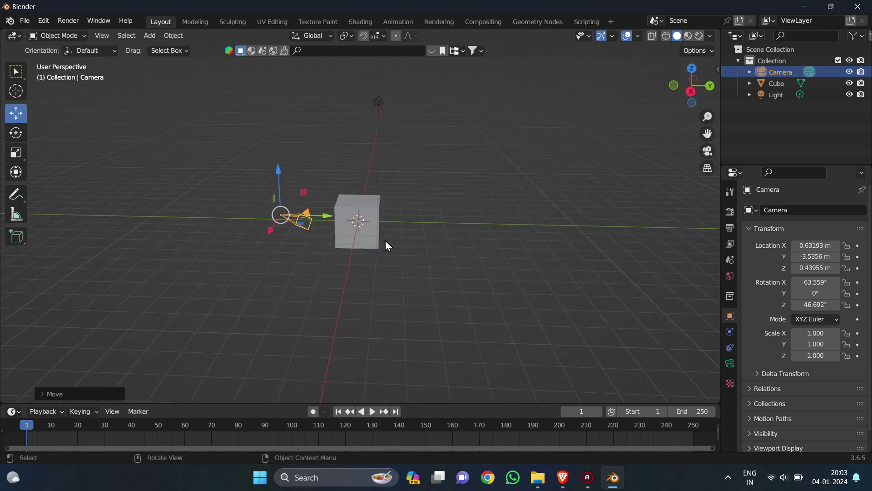
{"action": "key", "text": "KP_0"}
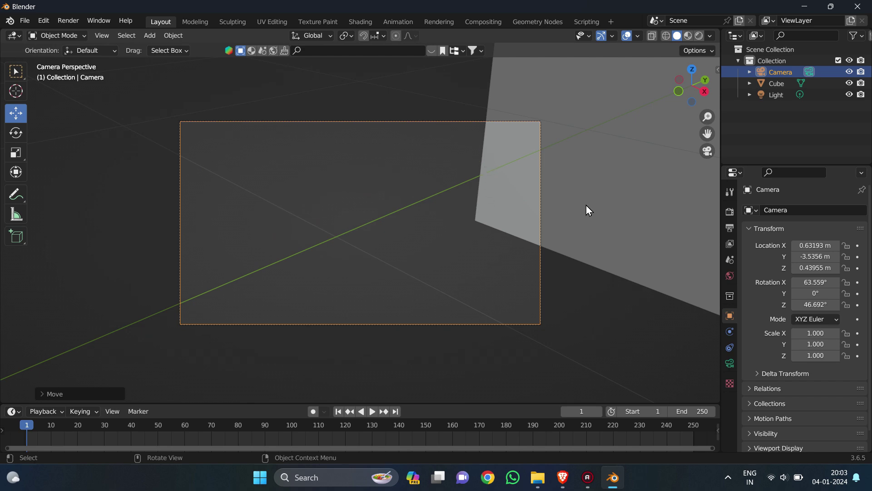
Step: Move the camera away from the cube to about X 3.15 m, Y -6.22 m, Z 0.81 m and check the camera view
{"action": "middle_click_drag", "start_coordinate": [602, 164], "coordinate": [526, 166]}
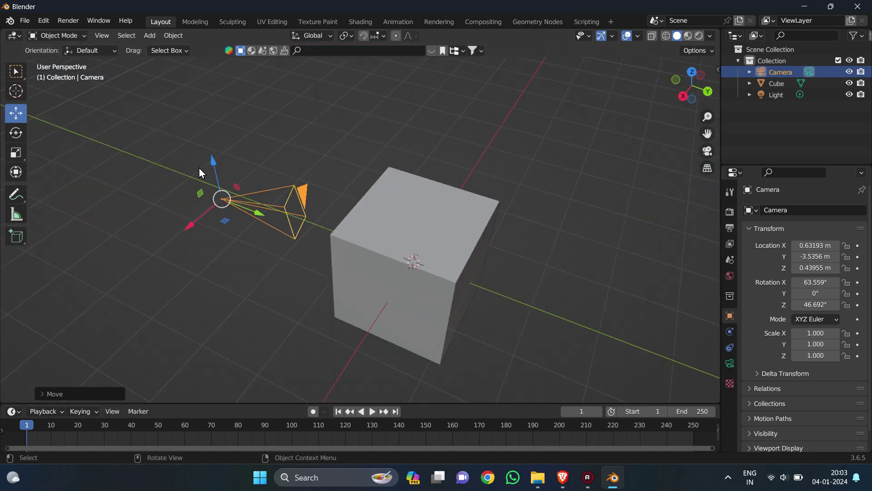
{"action": "left_click_drag", "start_coordinate": [212, 163], "coordinate": [195, 96]}
{"action": "left_click_drag", "start_coordinate": [206, 133], "coordinate": [2, 218]}
{"action": "key", "text": "KP_0"}
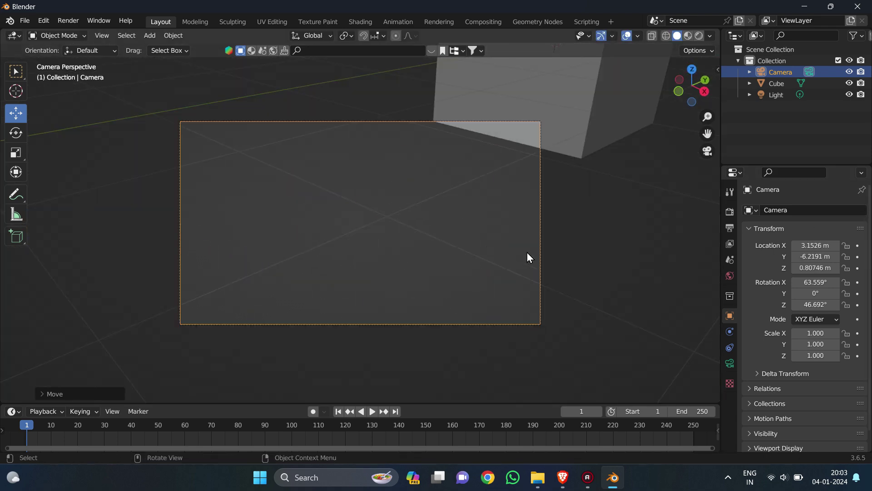
Step: Reposition the camera at about X 3.48 m, Y -3.13 m, Z 1.91 m, check the framing through it and return to the perspective view
{"action": "middle_click_drag", "start_coordinate": [598, 201], "coordinate": [578, 203]}
{"action": "scroll", "coordinate": [578, 203], "scroll_direction": "down", "scroll_amount": 3}
{"action": "left_click_drag", "start_coordinate": [317, 245], "coordinate": [387, 210]}
{"action": "key", "text": "KP_0"}
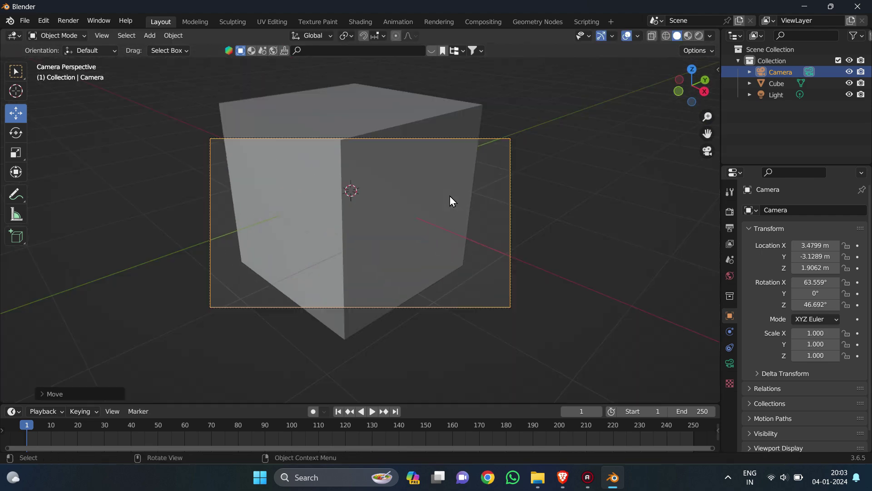
{"action": "middle_click_drag", "start_coordinate": [452, 201], "coordinate": [442, 164]}
{"action": "scroll", "coordinate": [455, 201], "scroll_direction": "down", "scroll_amount": 5}
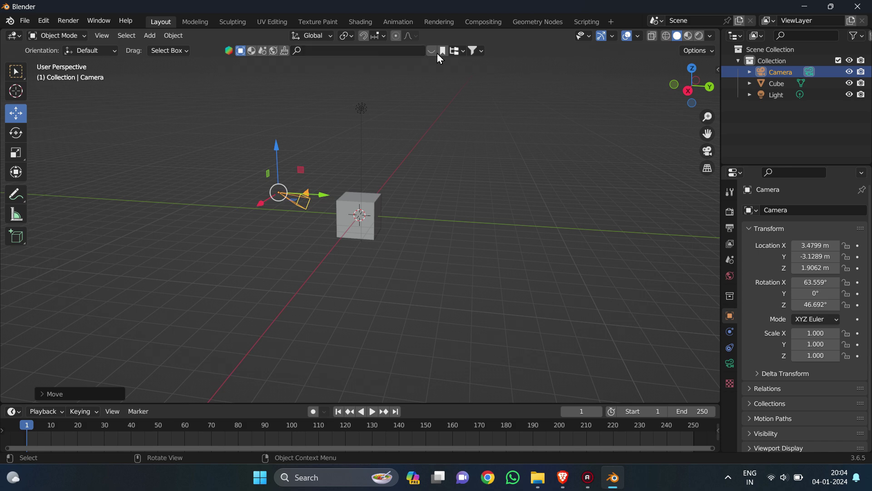
Step: Select the light and lower it along the Z axis to about 4.35 m
{"action": "middle_click_drag", "start_coordinate": [493, 196], "coordinate": [414, 132]}
{"action": "left_click", "coordinate": [422, 122]}
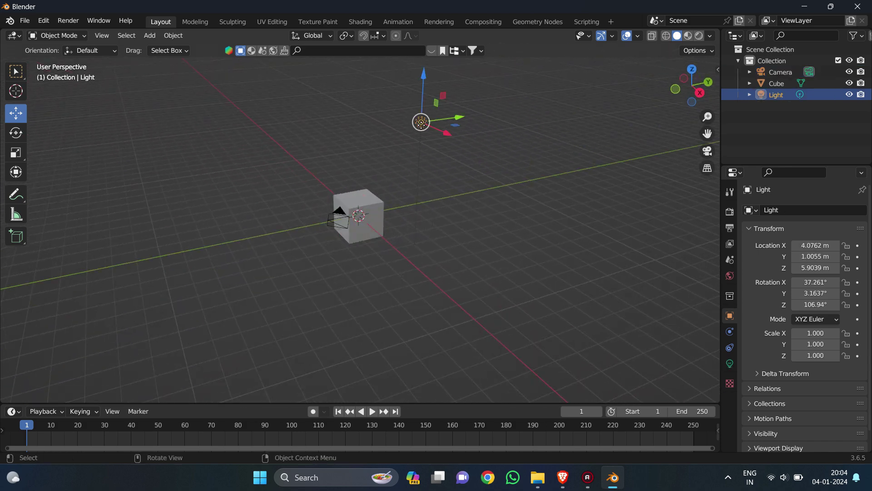
{"action": "left_click", "coordinate": [419, 86]}
{"action": "left_click", "coordinate": [416, 122]}
{"action": "left_click_drag", "start_coordinate": [425, 106], "coordinate": [422, 124]}
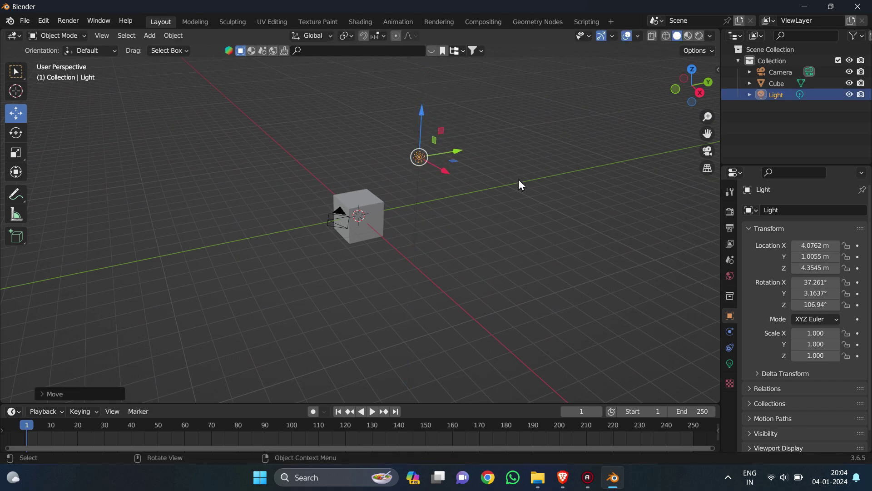
Step: Move the light horizontally to about X 3.03 m and Y 2.89 m
{"action": "mouse_move", "coordinate": [476, 176]}
{"action": "middle_mouse_down"}
{"action": "mouse_move", "coordinate": [445, 174]}
{"action": "mouse_move", "coordinate": [483, 163]}
{"action": "middle_mouse_up"}
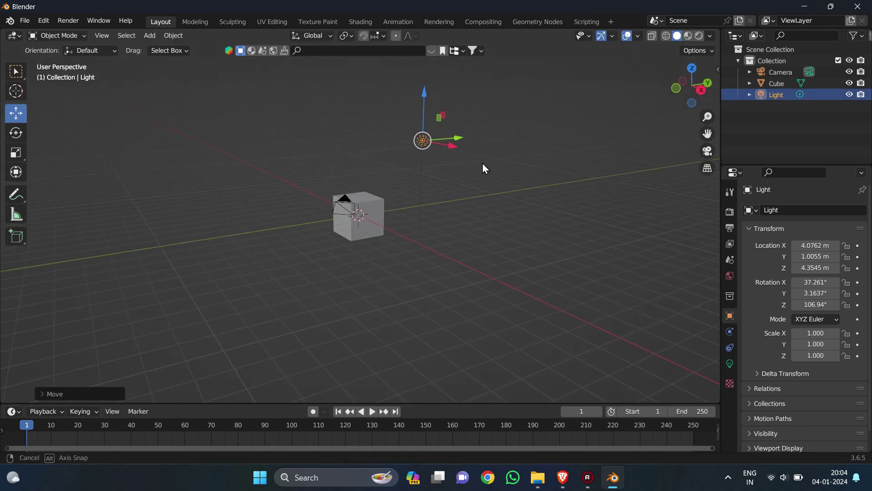
{"action": "left_click_drag", "start_coordinate": [451, 147], "coordinate": [407, 139]}
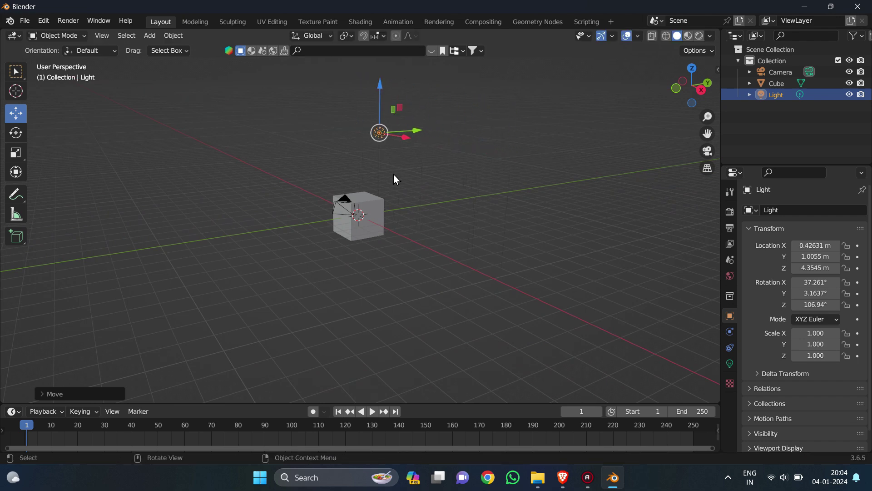
{"action": "middle_click_drag", "start_coordinate": [417, 194], "coordinate": [405, 229]}
{"action": "left_click_drag", "start_coordinate": [402, 172], "coordinate": [428, 204]}
{"action": "left_click_drag", "start_coordinate": [446, 169], "coordinate": [485, 160]}
{"action": "middle_click_drag", "start_coordinate": [396, 239], "coordinate": [380, 214]}
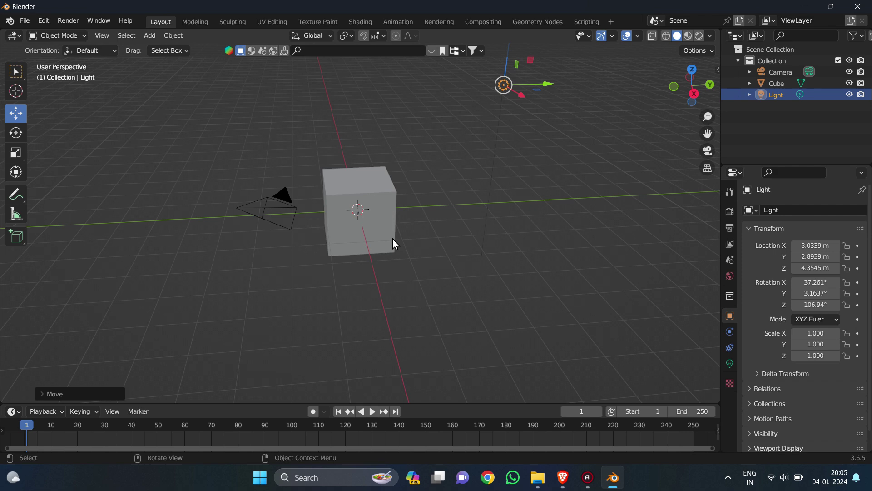
Step: Switch the viewport shading to Rendered
{"action": "middle_click_drag", "start_coordinate": [392, 239], "coordinate": [506, 217]}
{"action": "key", "text": "z"}
{"action": "key", "text": "z"}
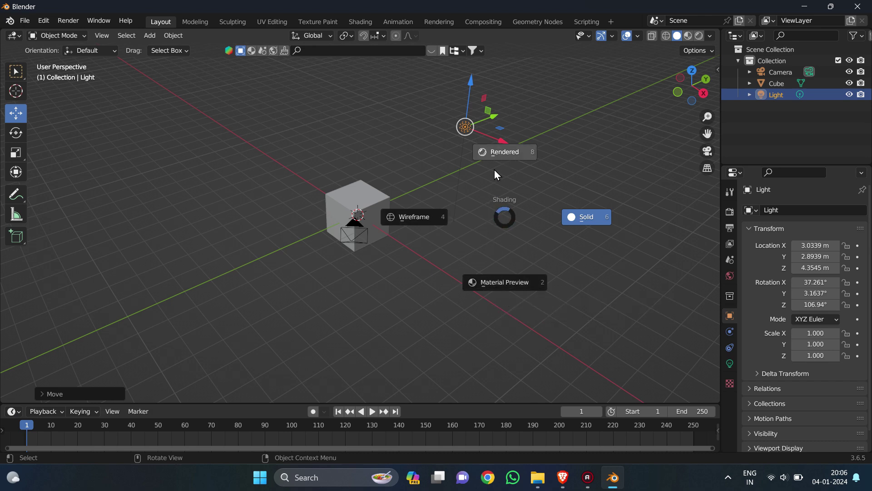
{"action": "left_click", "coordinate": [512, 154]}
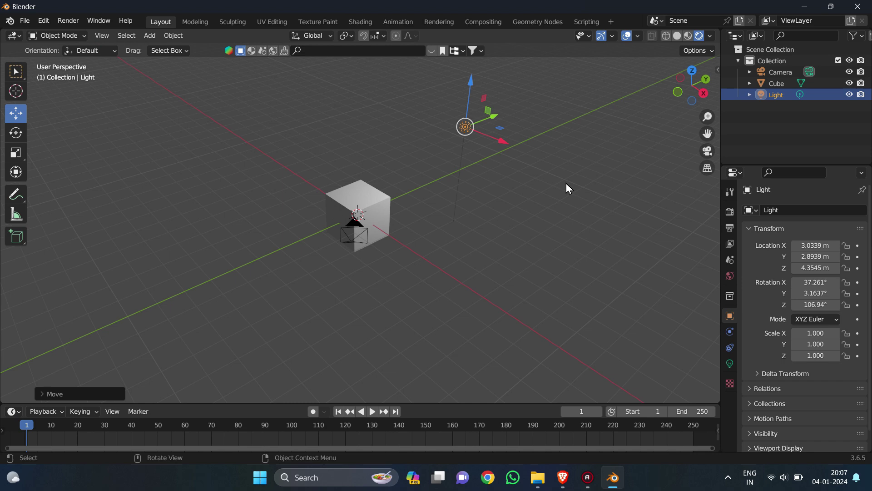
Step: Move the light to about X 3.31 m, Y -8.07 m and check the cube's lighting through the camera
{"action": "middle_click_drag", "start_coordinate": [590, 205], "coordinate": [576, 97]}
{"action": "left_click_drag", "start_coordinate": [504, 133], "coordinate": [589, 224]}
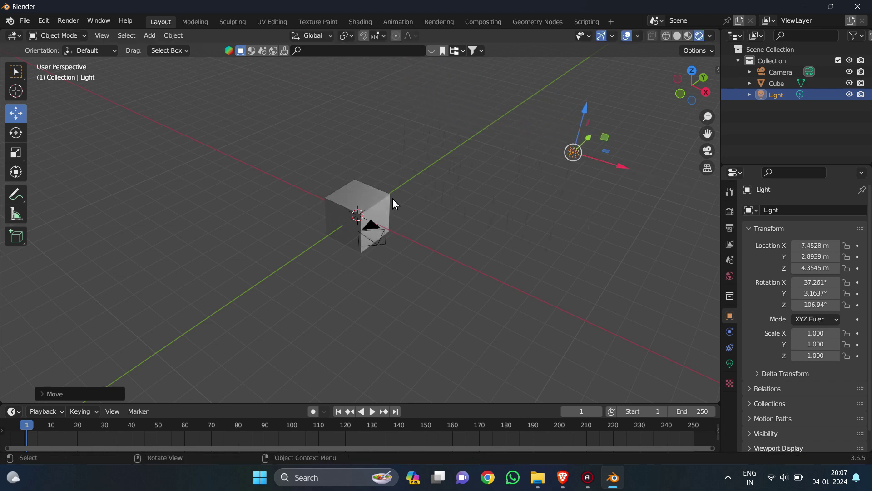
{"action": "left_click_drag", "start_coordinate": [625, 167], "coordinate": [275, 263]}
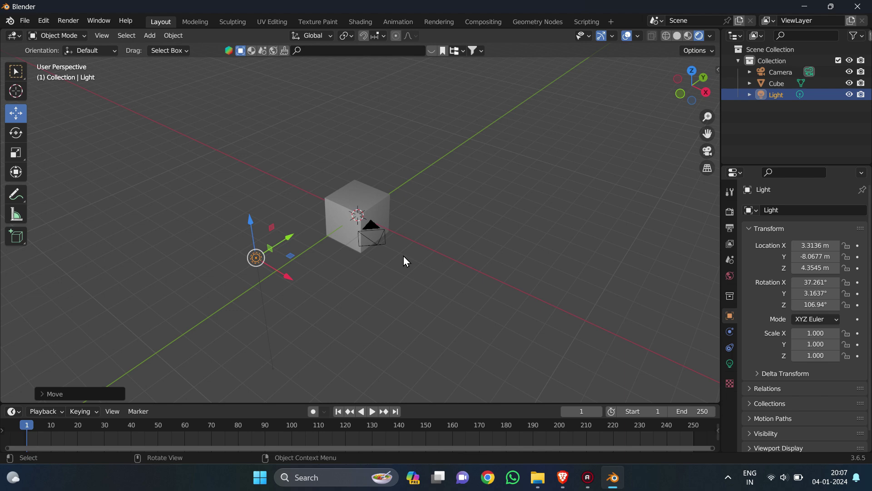
{"action": "key", "text": "KP_0"}
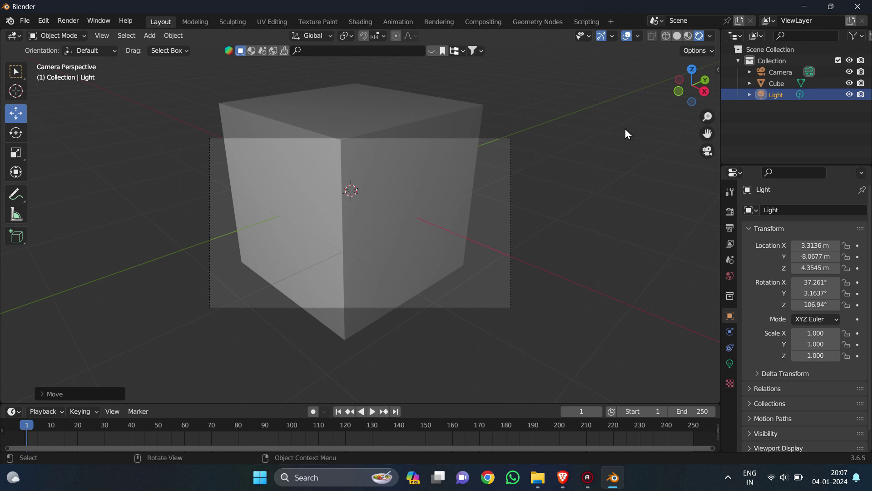
{"action": "key", "text": "KP_0"}
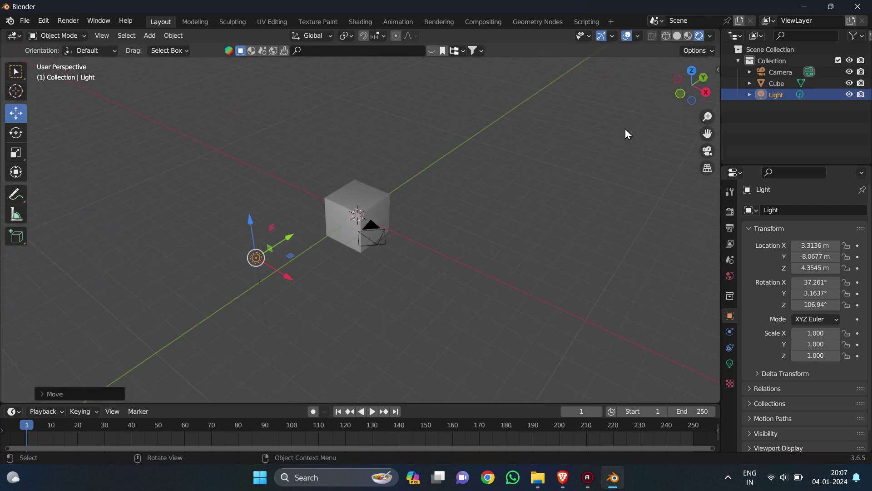
Step: Move the light along the Y axis to about 7.01 m and switch the viewport shading back to Solid
{"action": "middle_click_drag", "start_coordinate": [616, 132], "coordinate": [6, 129]}
{"action": "left_click_drag", "start_coordinate": [151, 130], "coordinate": [555, 267]}
{"action": "key", "text": "z"}
{"action": "key", "text": "z"}
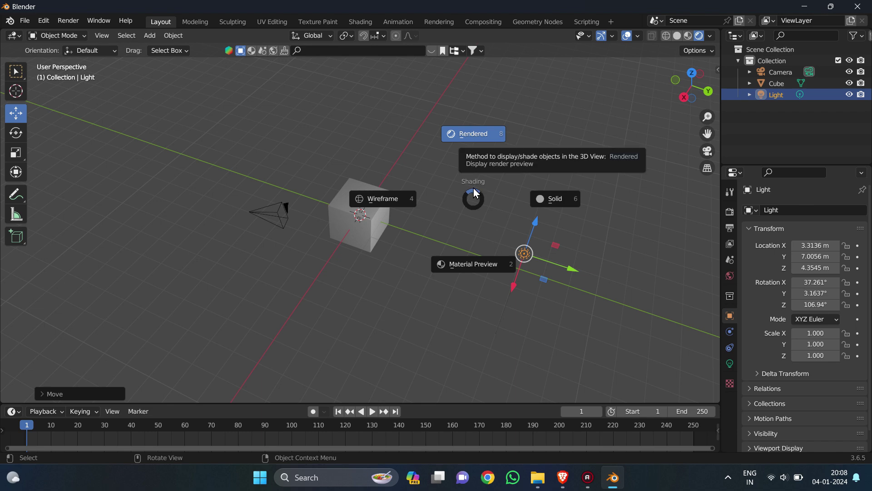
{"action": "left_click", "coordinate": [555, 204]}
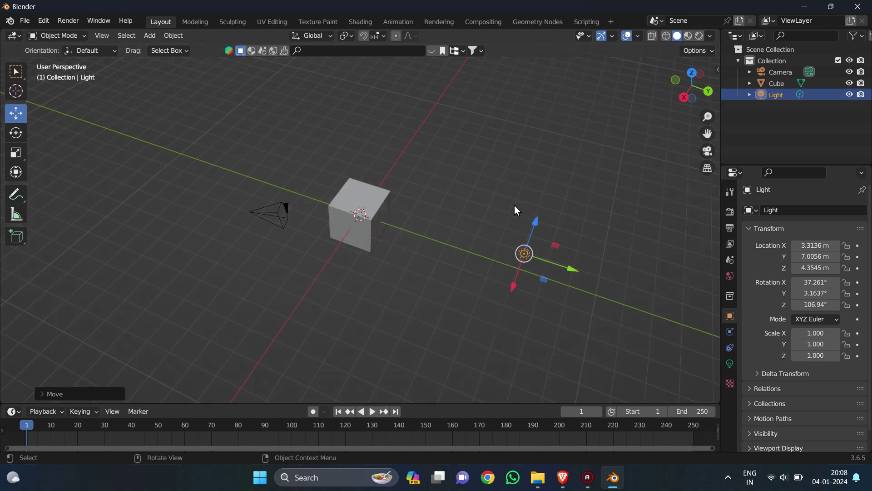
Step: Move the light along the Y axis to about 0.19 m in Solid shading
{"action": "middle_click_drag", "start_coordinate": [508, 312], "coordinate": [548, 271]}
{"action": "left_click_drag", "start_coordinate": [586, 135], "coordinate": [401, 200]}
{"action": "mouse_move", "coordinate": [401, 200]}
{"action": "middle_mouse_down"}
{"action": "mouse_move", "coordinate": [331, 227]}
{"action": "mouse_move", "coordinate": [531, 292]}
{"action": "mouse_move", "coordinate": [505, 281]}
{"action": "mouse_move", "coordinate": [484, 222]}
{"action": "middle_mouse_up"}
Step: Switch the viewport shading to Material Preview and view the cube from several angles
{"action": "key", "text": "z"}
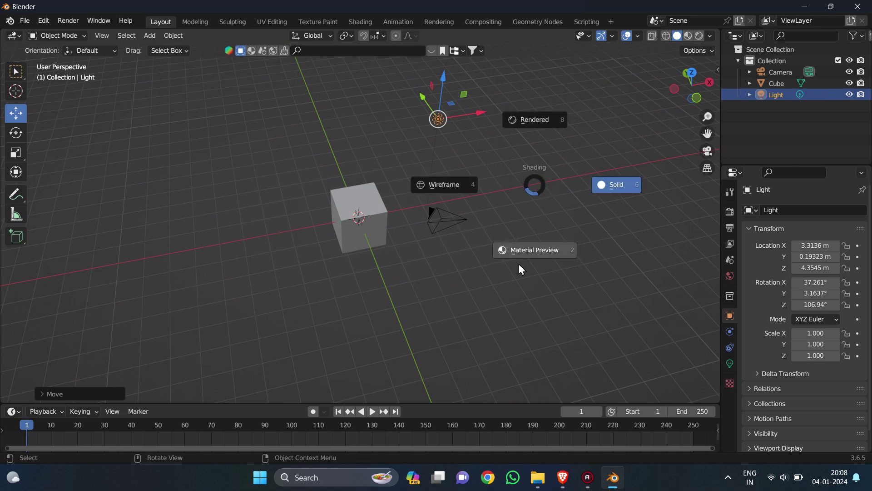
{"action": "left_click", "coordinate": [550, 257]}
{"action": "middle_click_drag", "start_coordinate": [499, 264], "coordinate": [464, 219]}
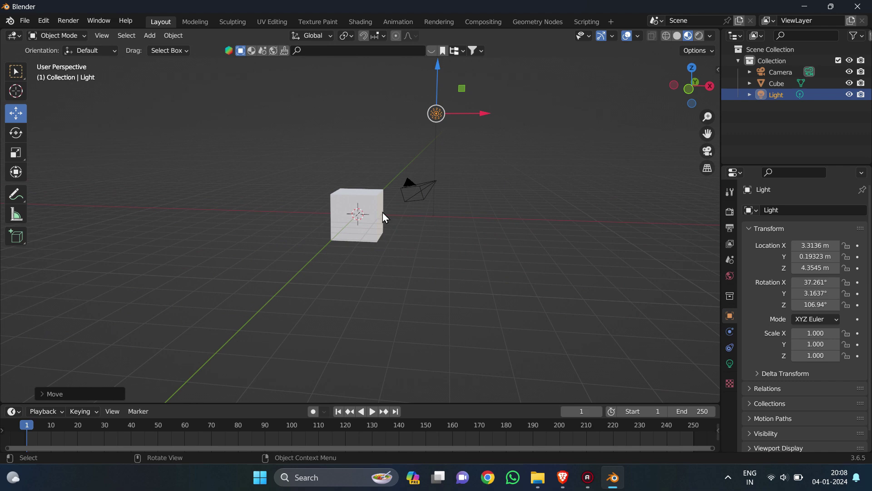
{"action": "middle_click_drag", "start_coordinate": [384, 216], "coordinate": [449, 53]}
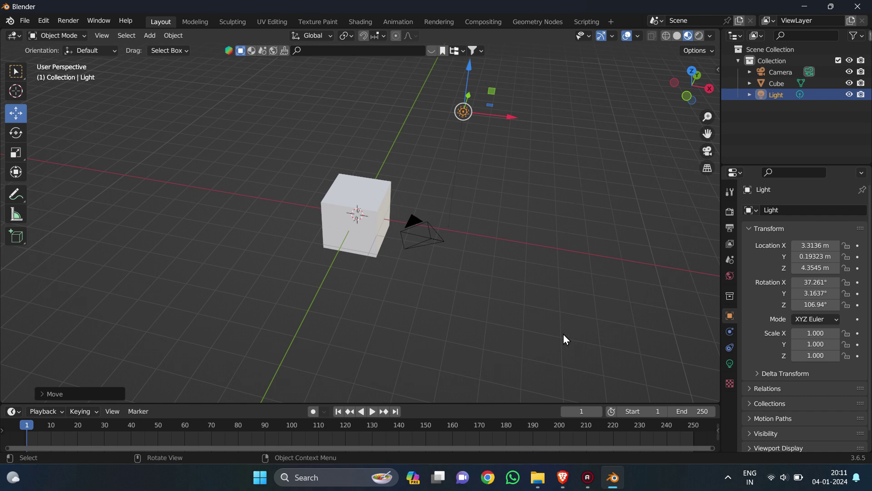
Step: Switch to the Brave browser and show the header of the open YouTube channel page
{"action": "left_click", "coordinate": [563, 477]}
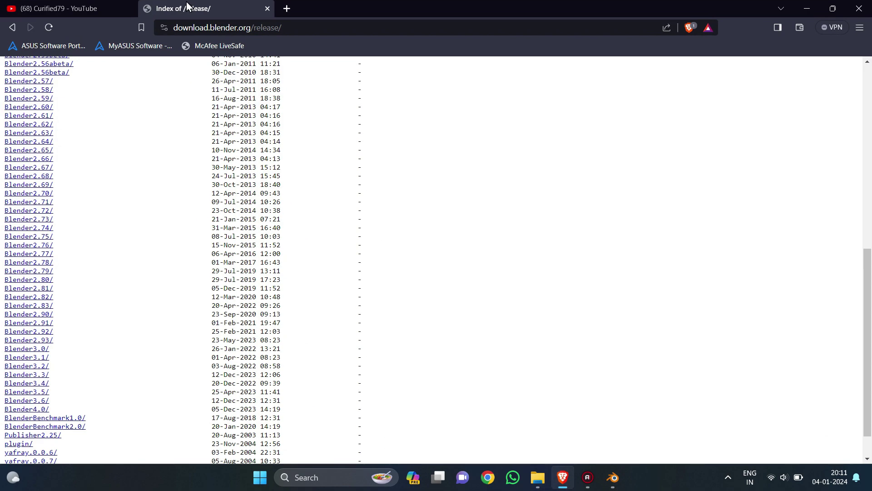
{"action": "left_click", "coordinate": [114, 8]}
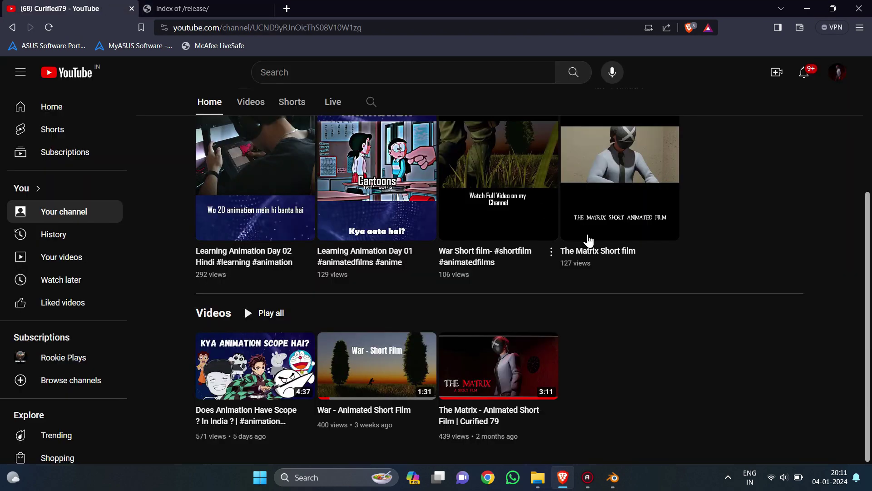
{"action": "scroll", "coordinate": [601, 245], "scroll_direction": "up", "scroll_amount": 3}
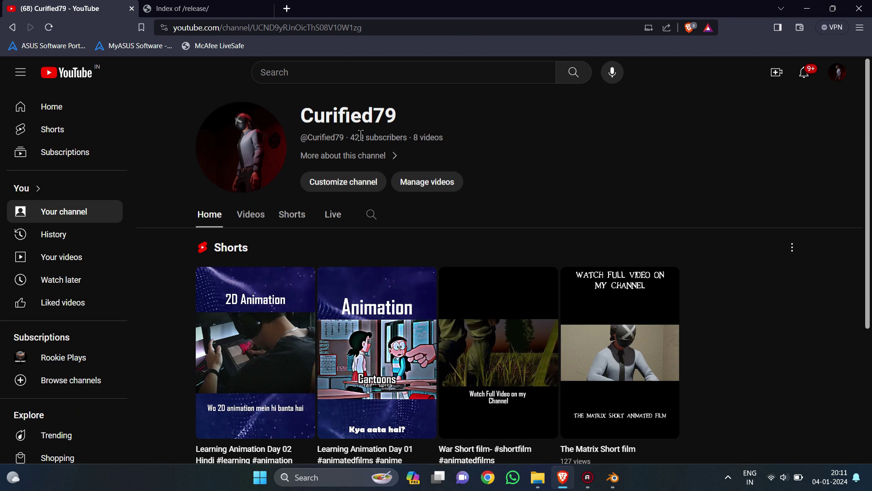
Step: Open instagram.com in a new browser tab, show the account's own profile and browse its posts
{"action": "left_click", "coordinate": [286, 8]}
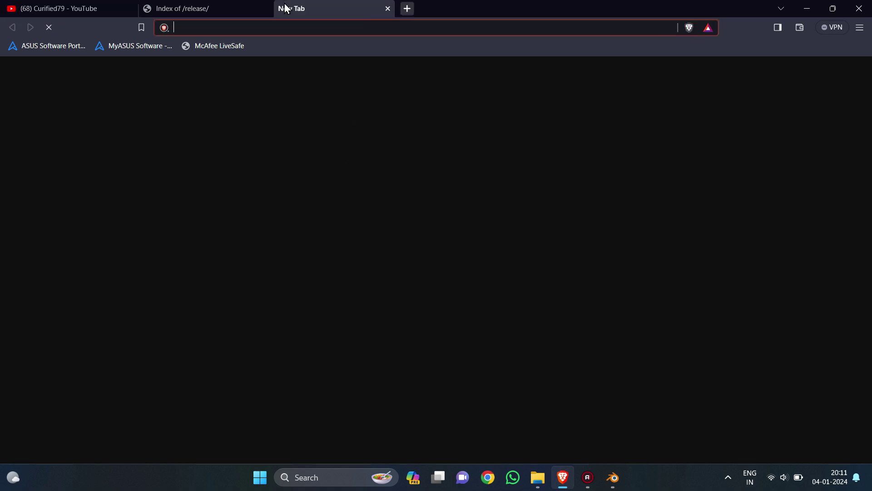
{"action": "type", "text": "ins"}
{"action": "key", "text": "Return"}
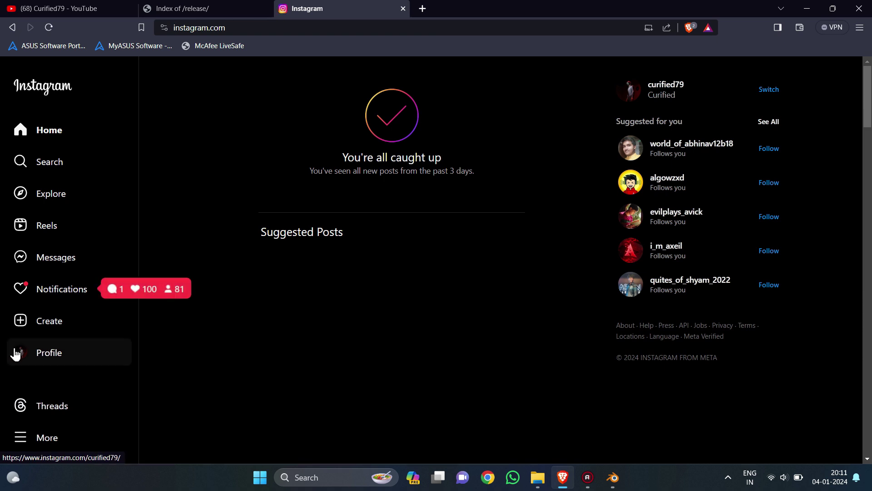
{"action": "left_click", "coordinate": [63, 367]}
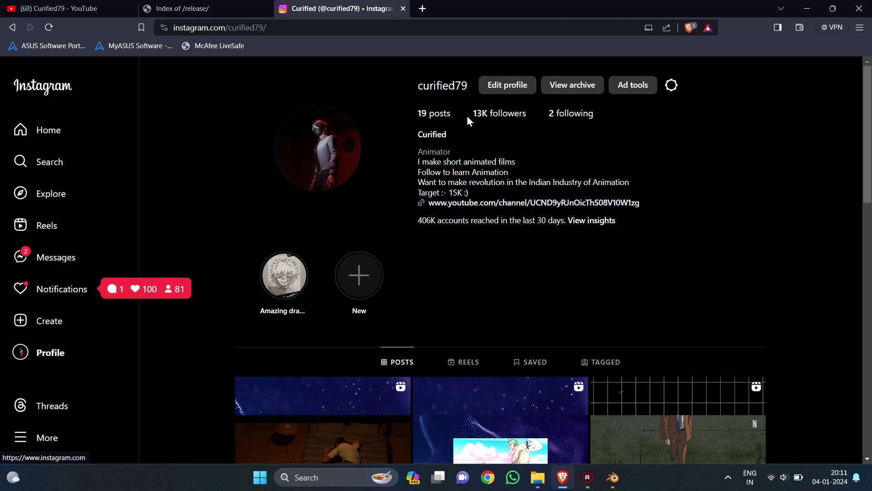
{"action": "mouse_move", "coordinate": [469, 127]}
{"action": "left_mouse_down"}
{"action": "mouse_move", "coordinate": [522, 113]}
{"action": "mouse_move", "coordinate": [465, 121]}
{"action": "left_mouse_up"}
{"action": "left_click", "coordinate": [479, 140]}
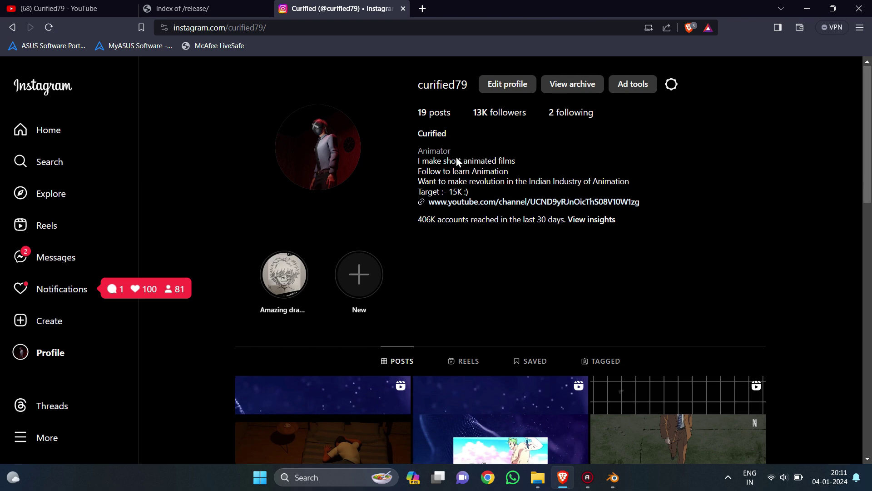
{"action": "scroll", "coordinate": [312, 150], "scroll_direction": "down", "scroll_amount": 5}
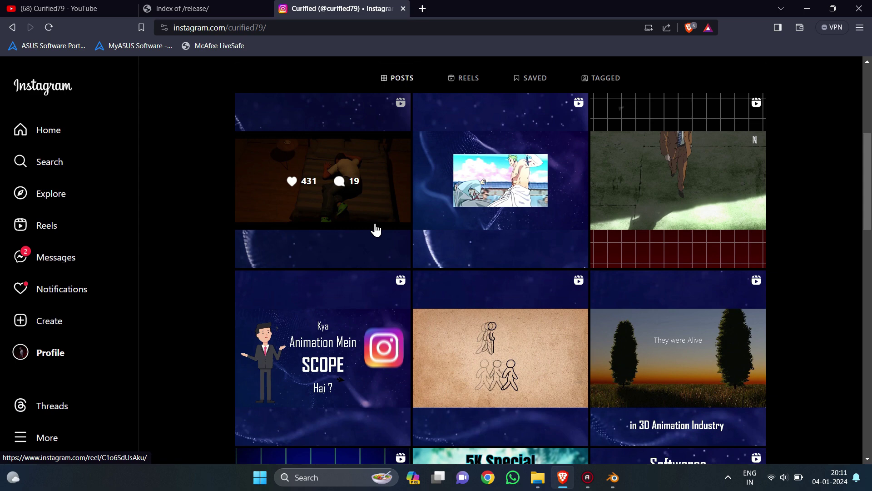
Step: Return to the YouTube channel page and browse down to its Videos section
{"action": "left_click", "coordinate": [99, 7]}
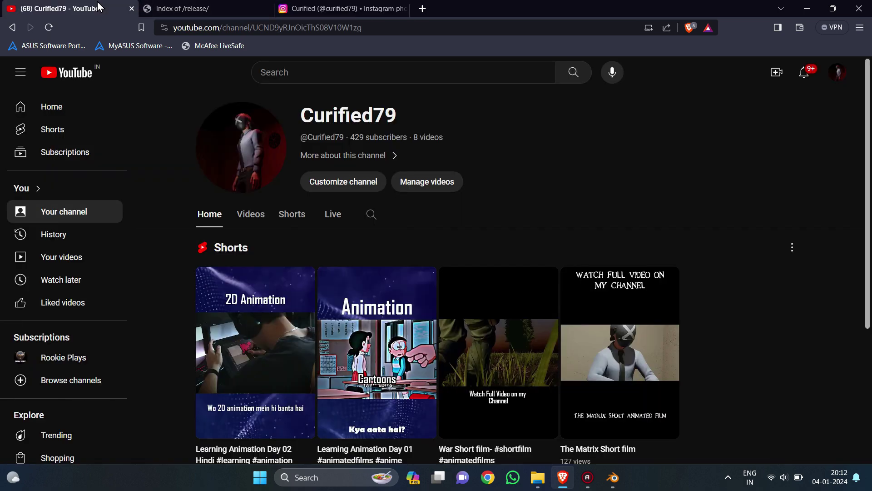
{"action": "scroll", "coordinate": [551, 192], "scroll_direction": "down", "scroll_amount": 4}
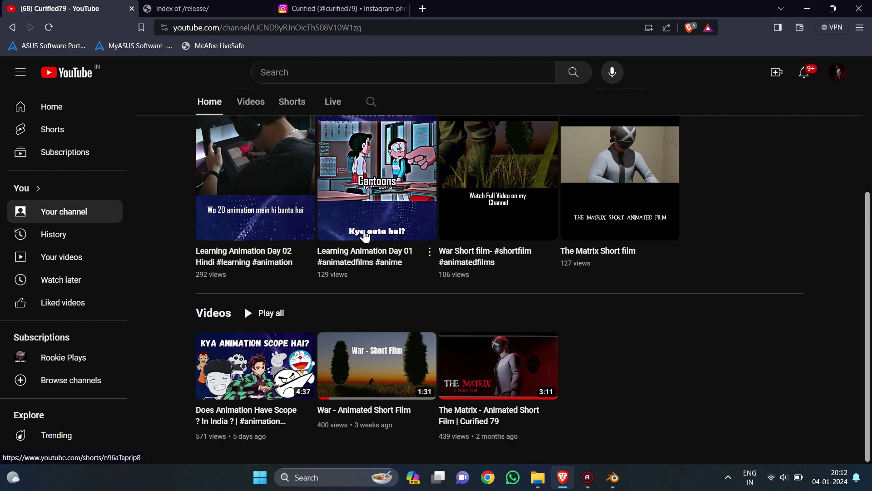